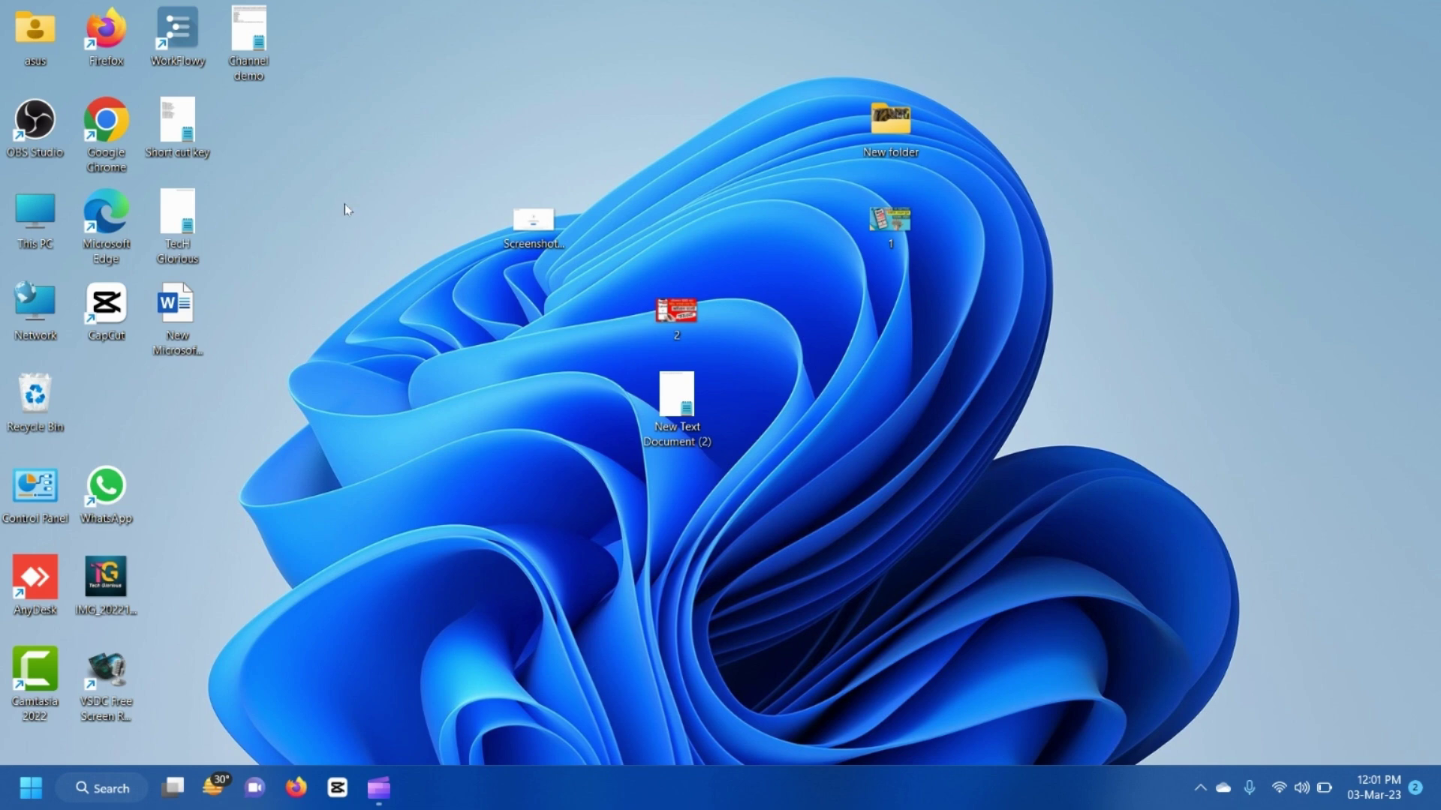
# - Open Google Chrome, switch to the other browser profile, and search Google for "avro"
pyautogui.doubleClick(106, 144)
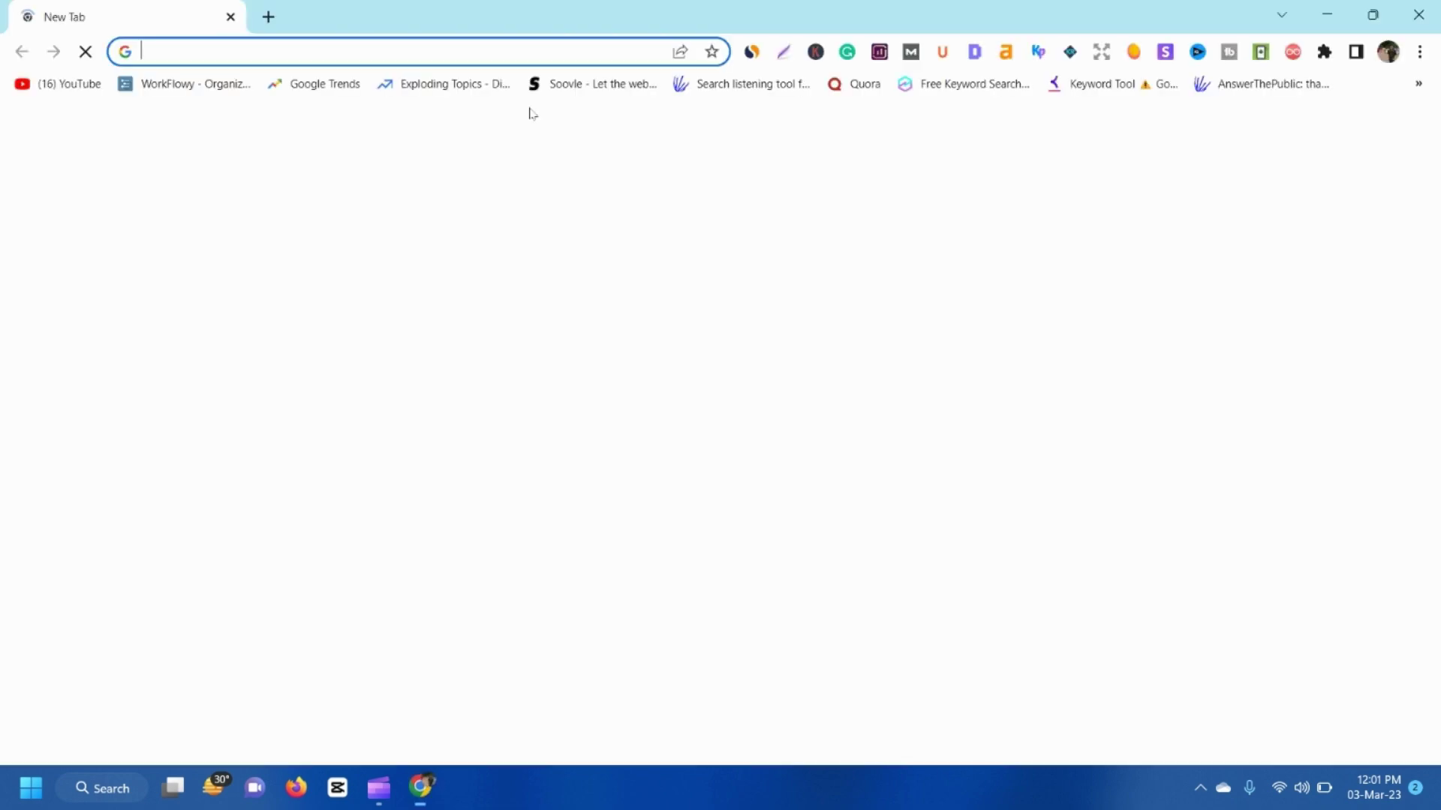
pyautogui.click(1388, 52)
pyautogui.click(1231, 458)
pyautogui.click(207, 54)
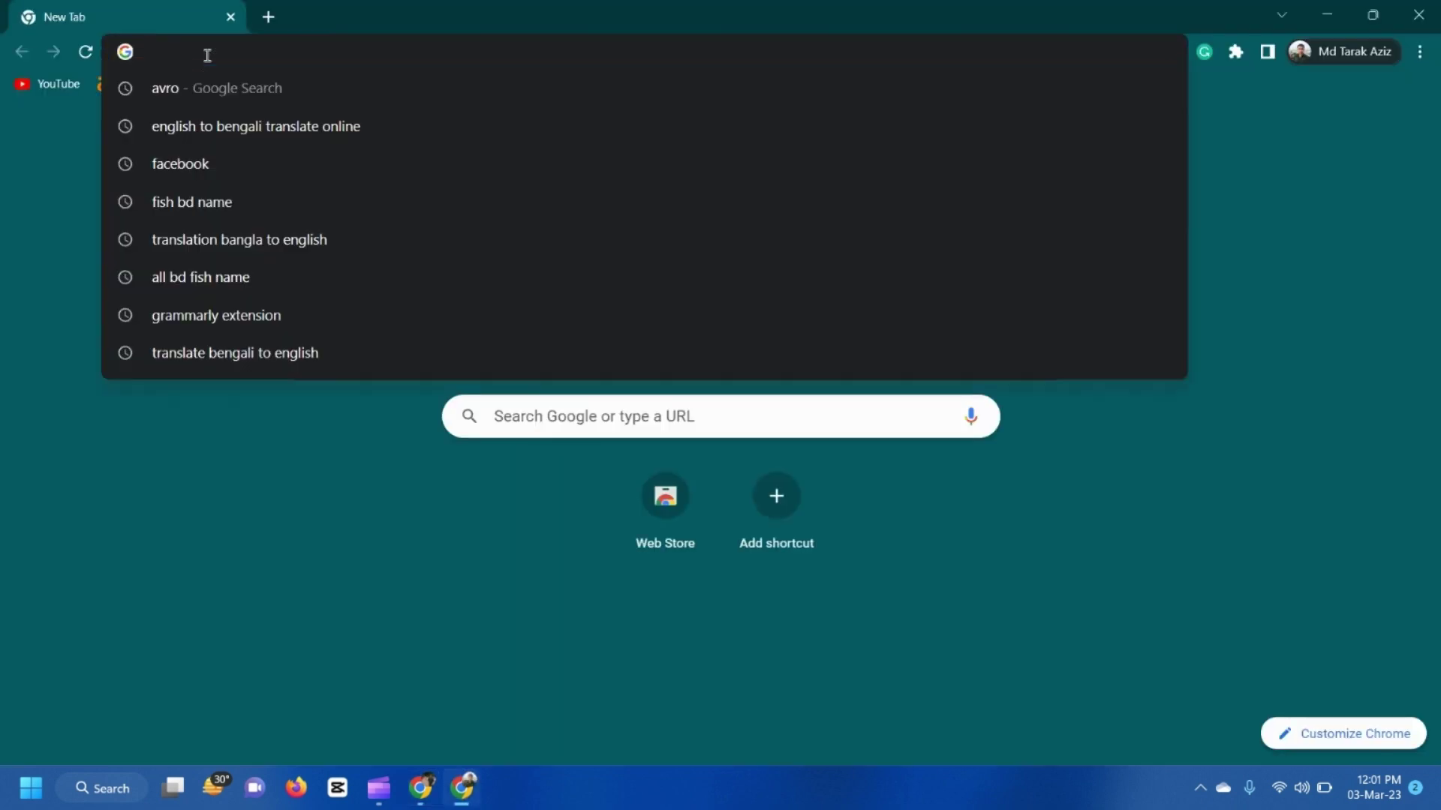
pyautogui.write('a')
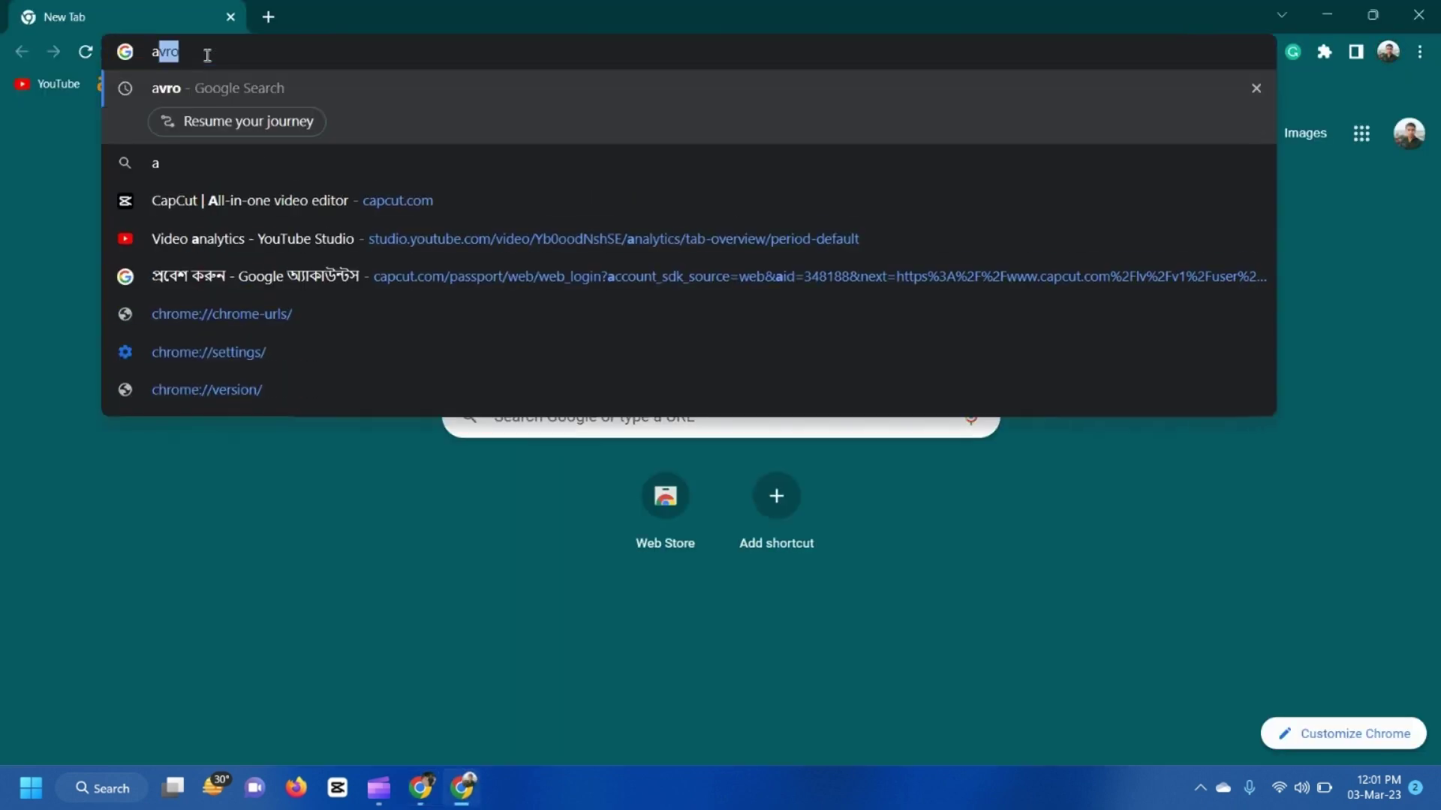
pyautogui.write('vro')
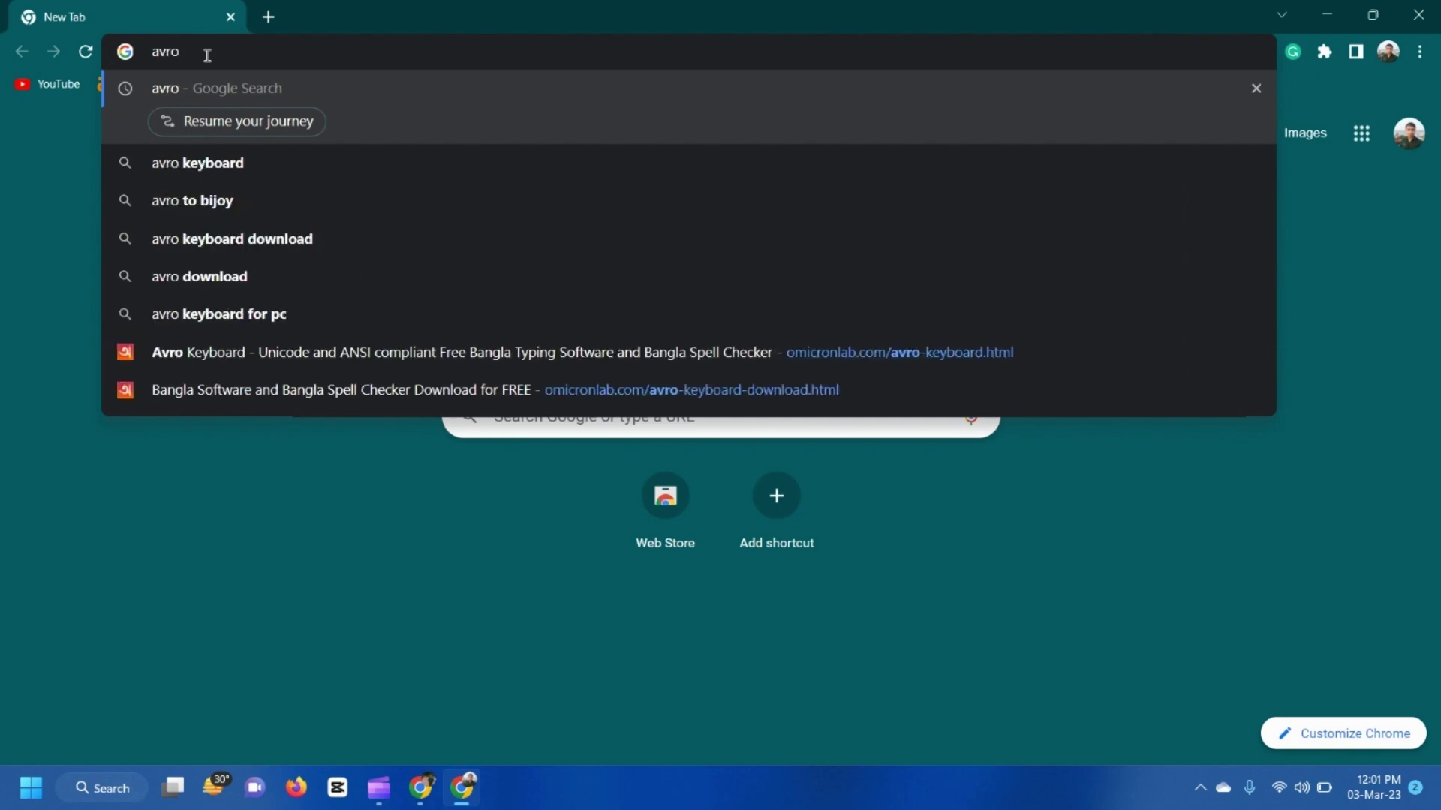
pyautogui.press('Return')
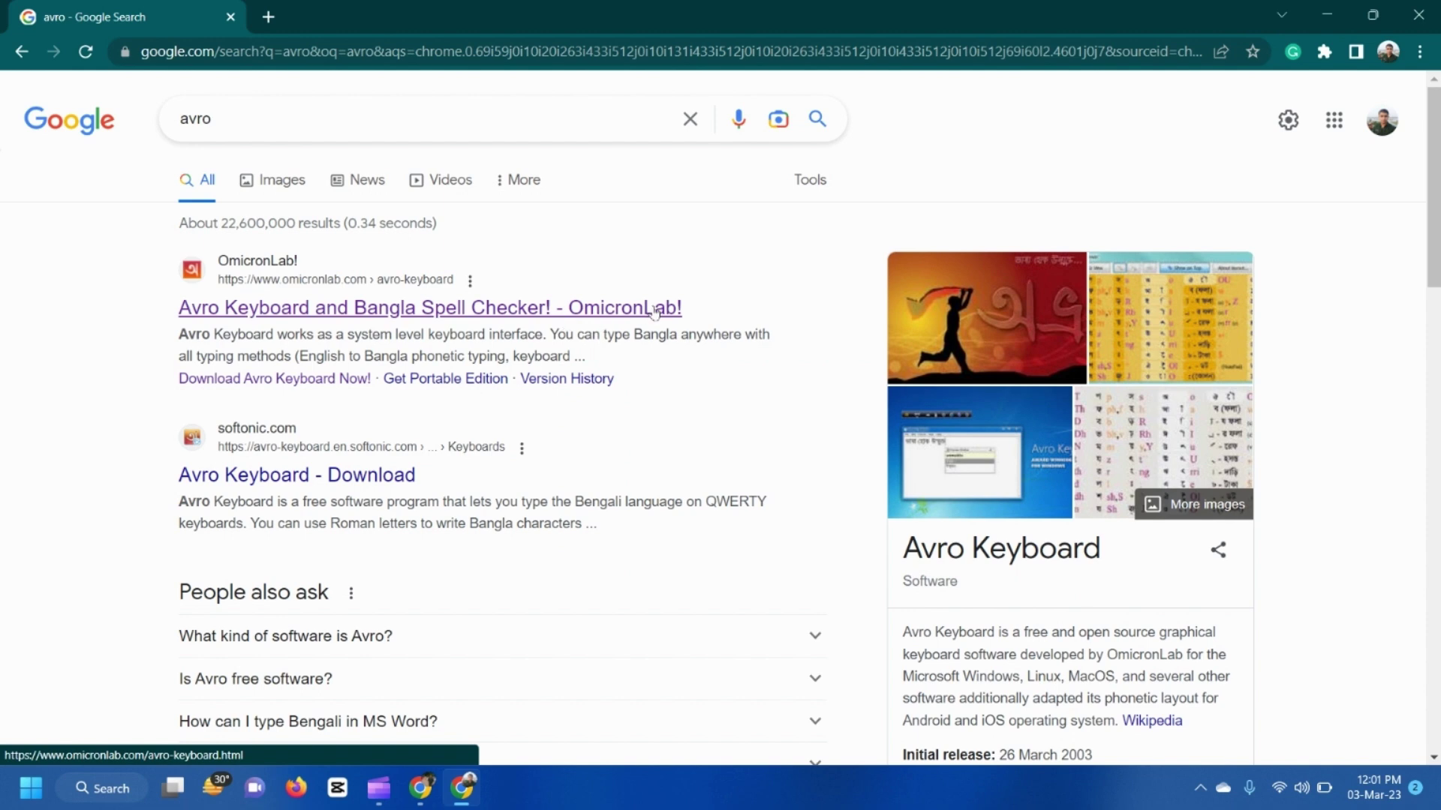
# - Download the Avro Keyboard 5.6.0 installer for Windows from the OmicronLab website
pyautogui.click(604, 310)
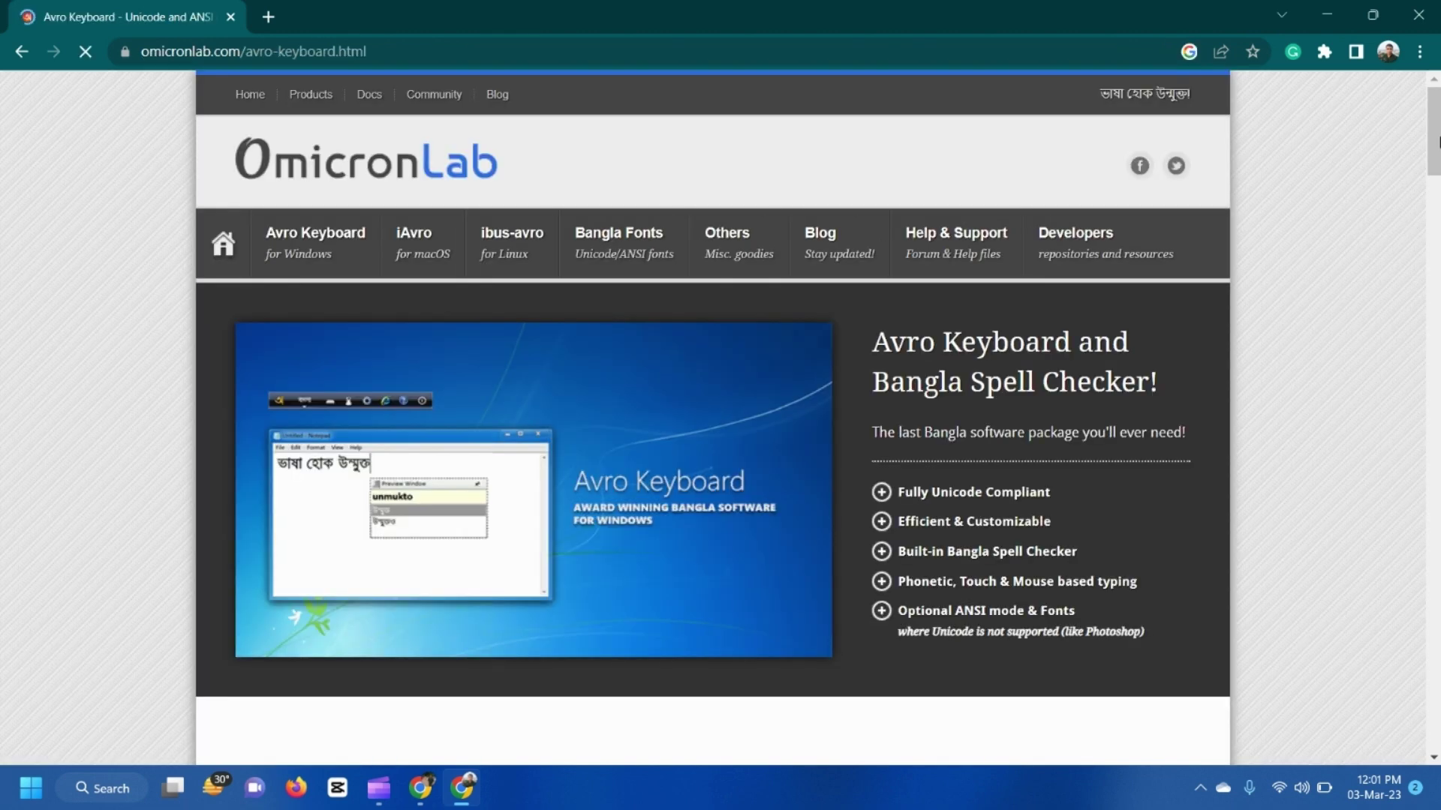
pyautogui.moveTo(1435, 142); pyautogui.dragTo(1437, 220)
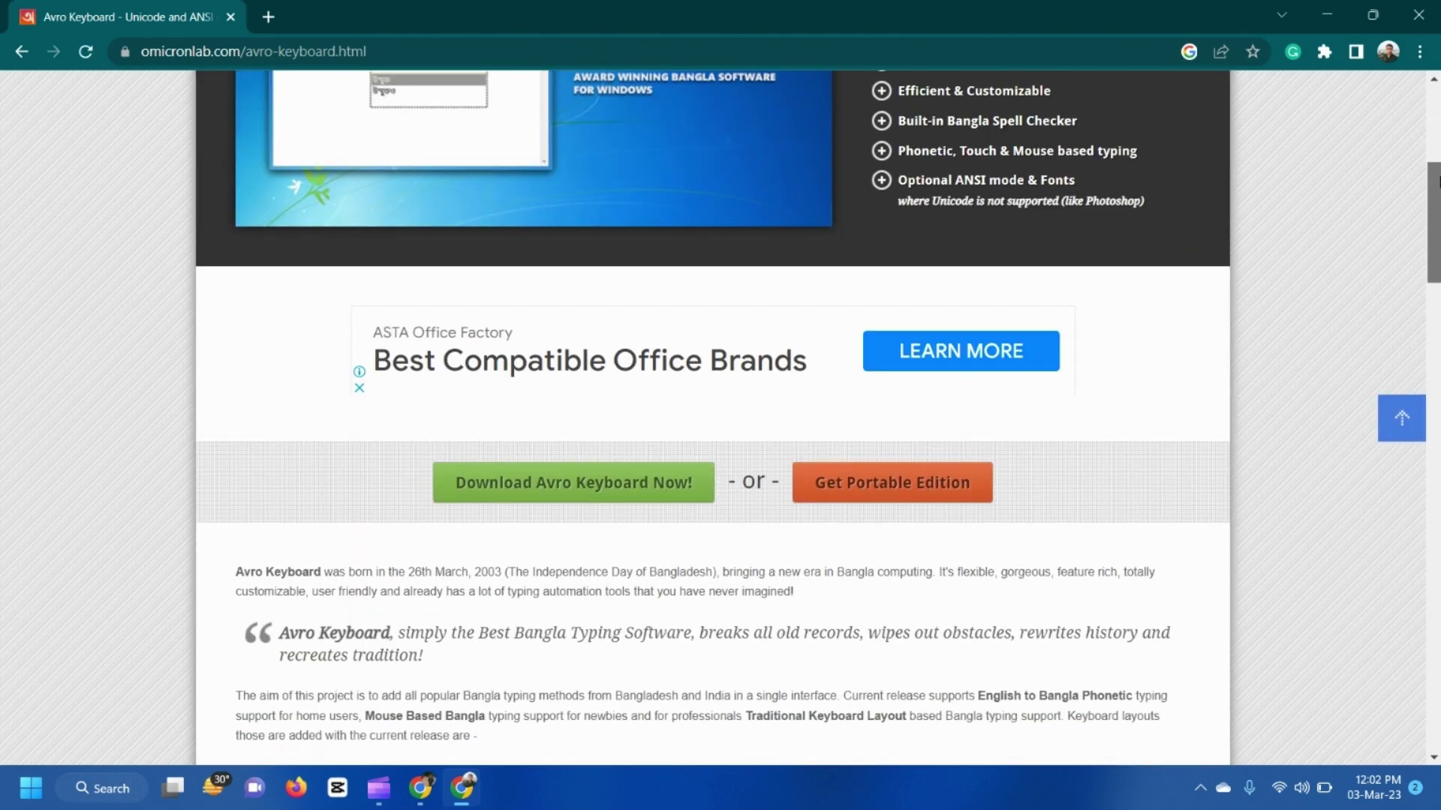
pyautogui.click(633, 475)
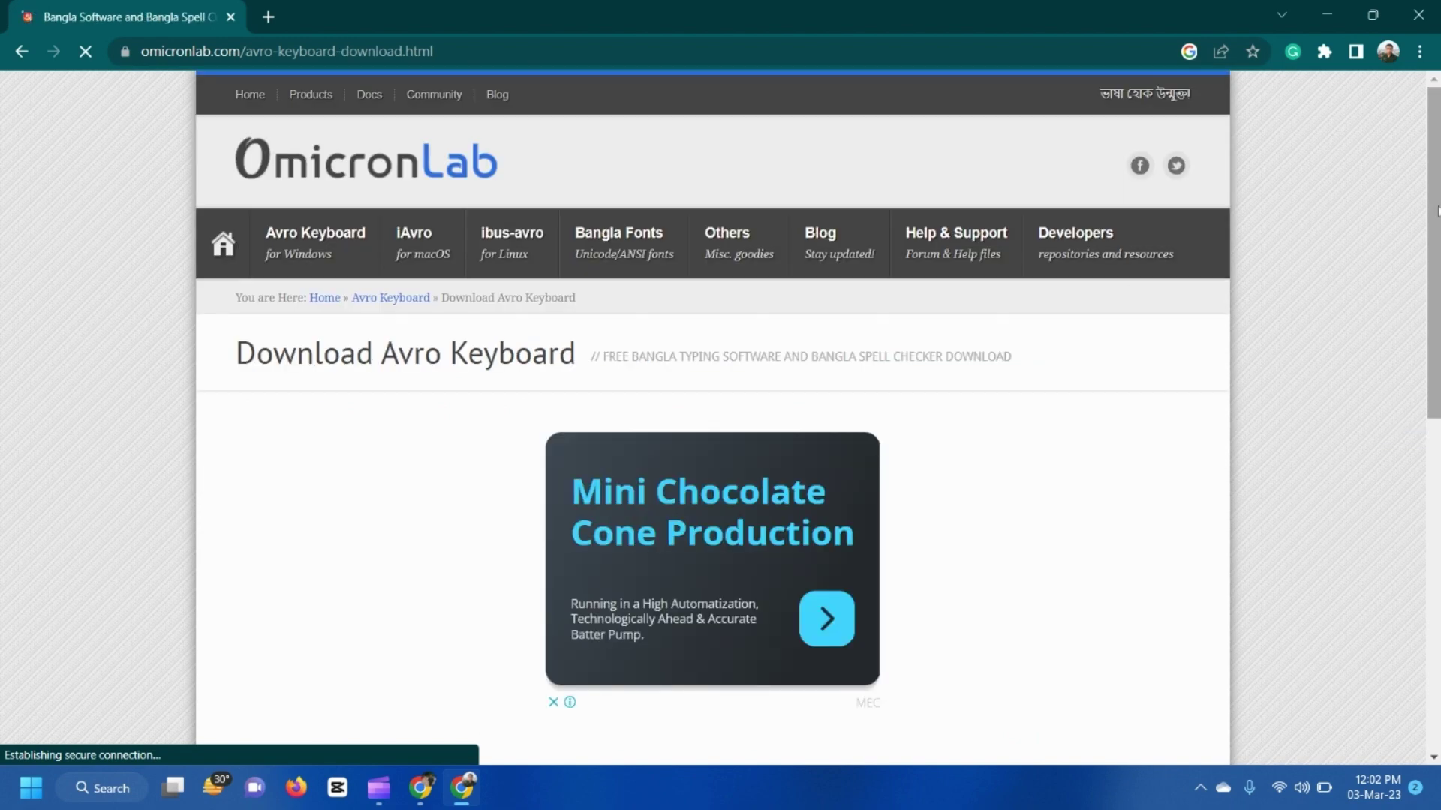
pyautogui.moveTo(1437, 281); pyautogui.dragTo(1437, 432)
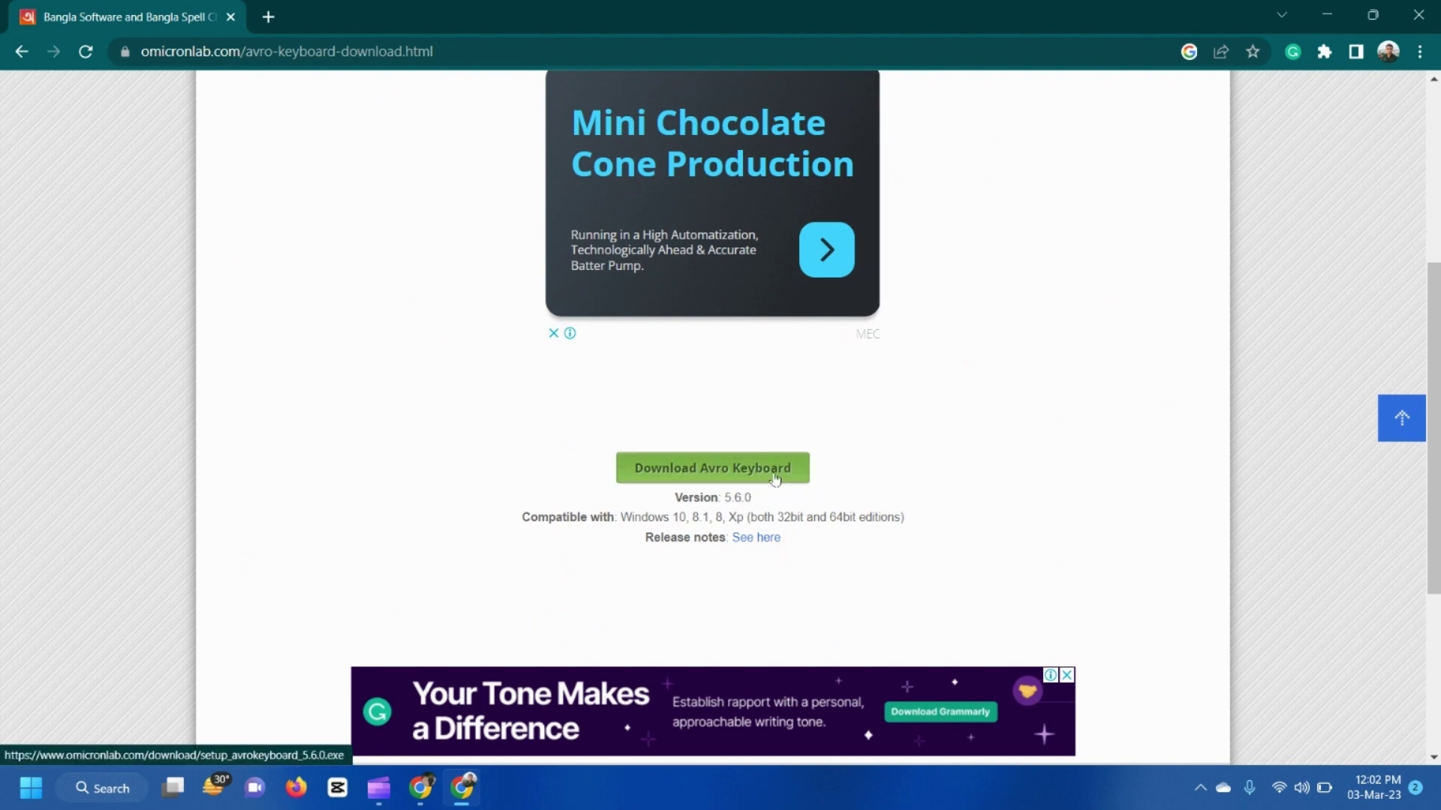
pyautogui.click(731, 476)
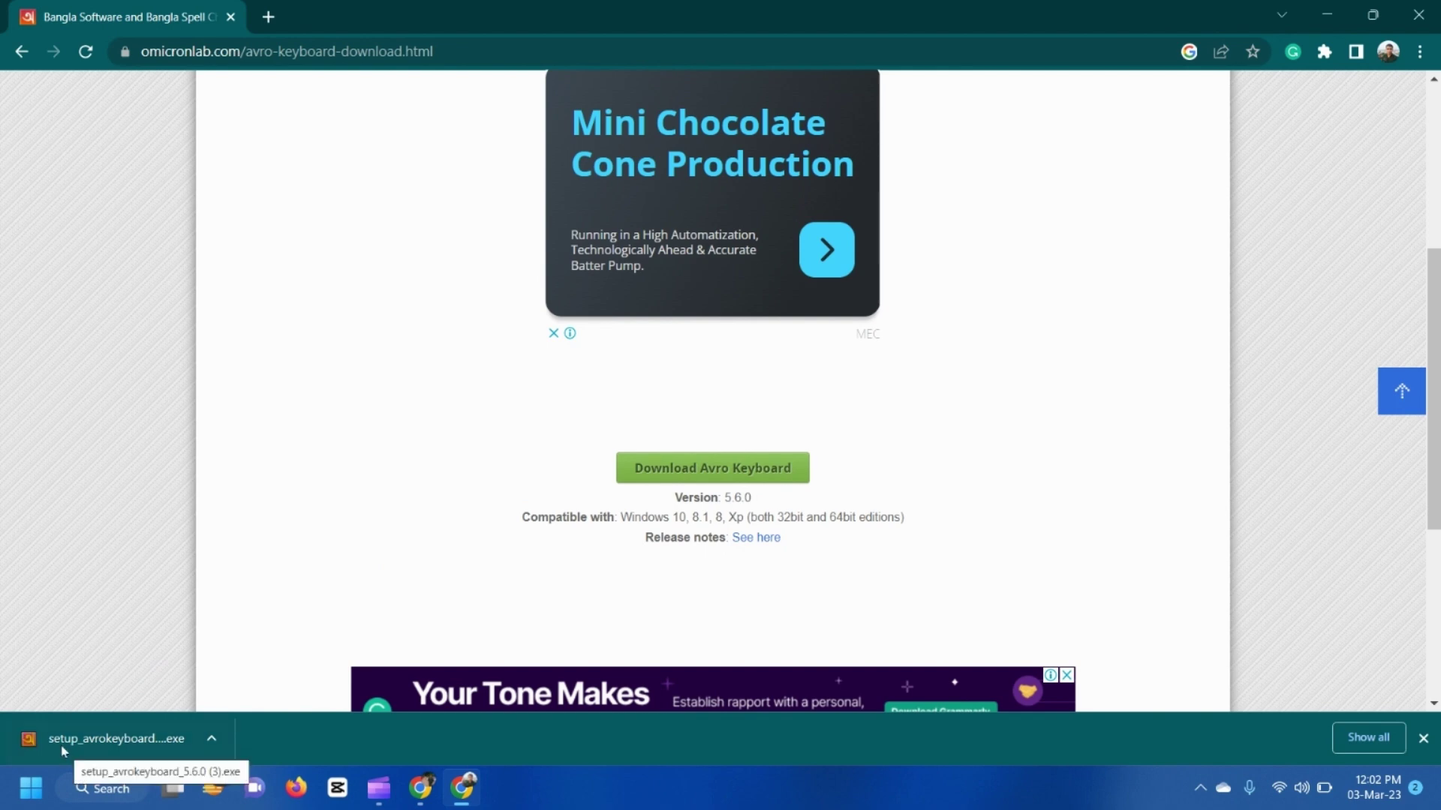
# - Run the downloaded Avro Keyboard installer and accept its license agreement
pyautogui.click(212, 740)
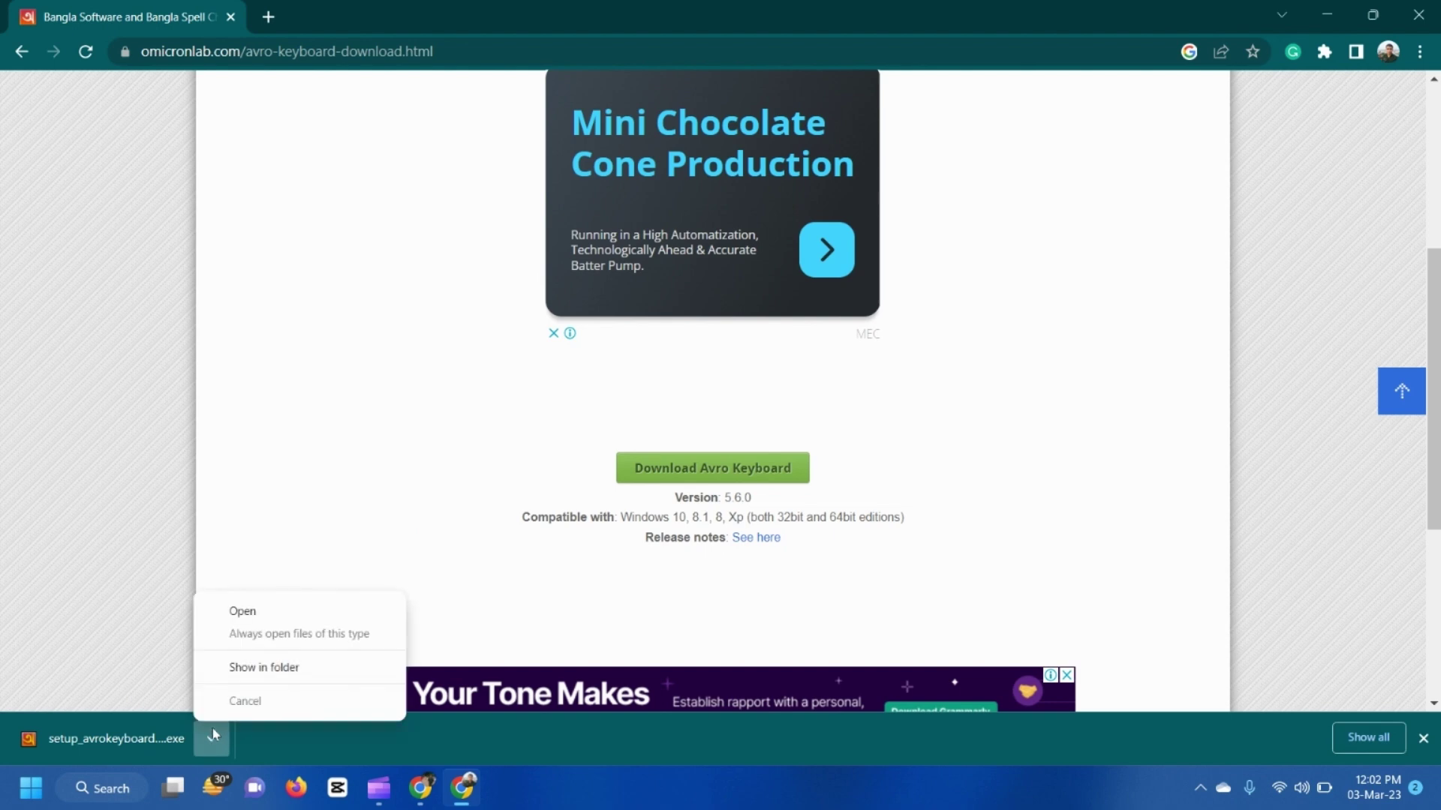
pyautogui.click(270, 616)
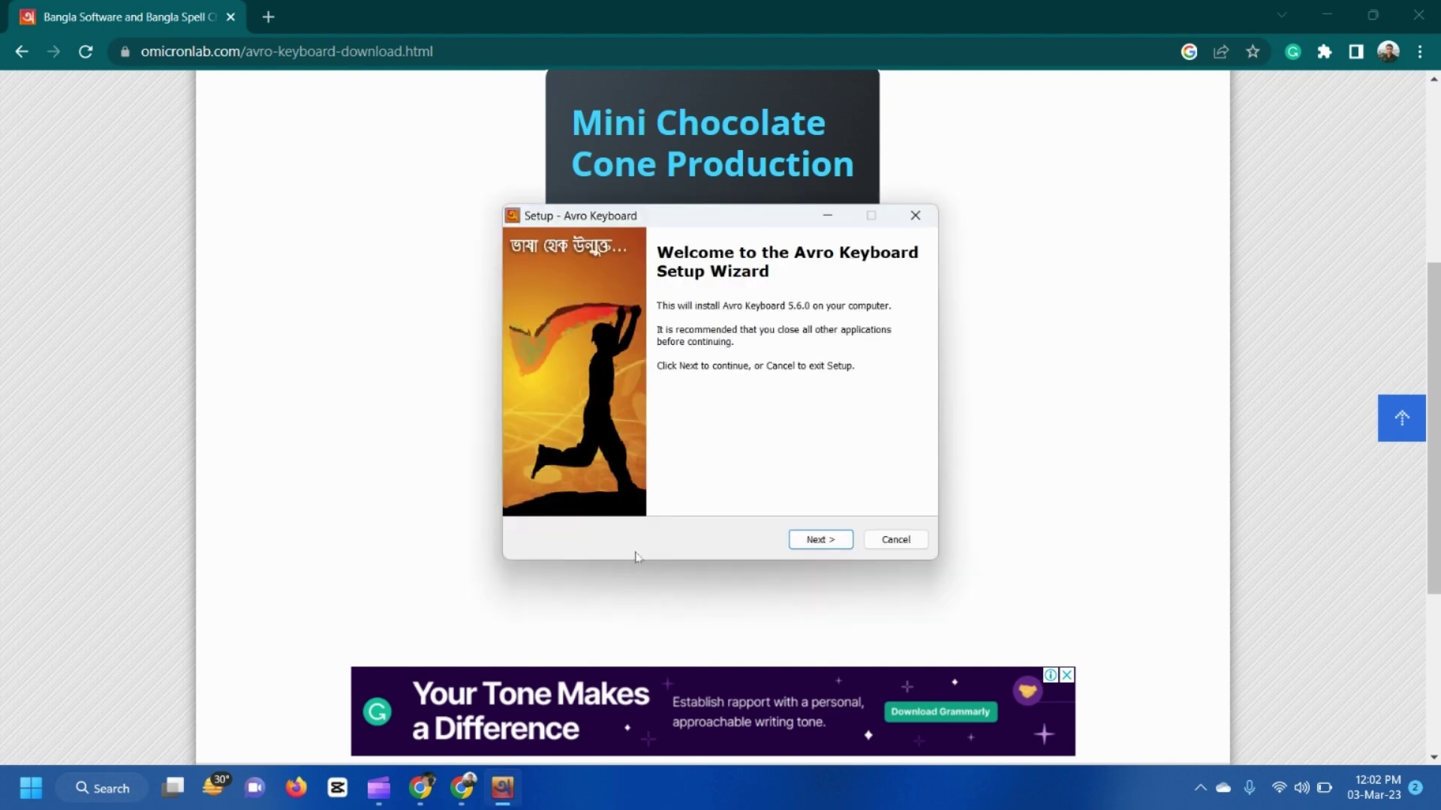
pyautogui.click(817, 537)
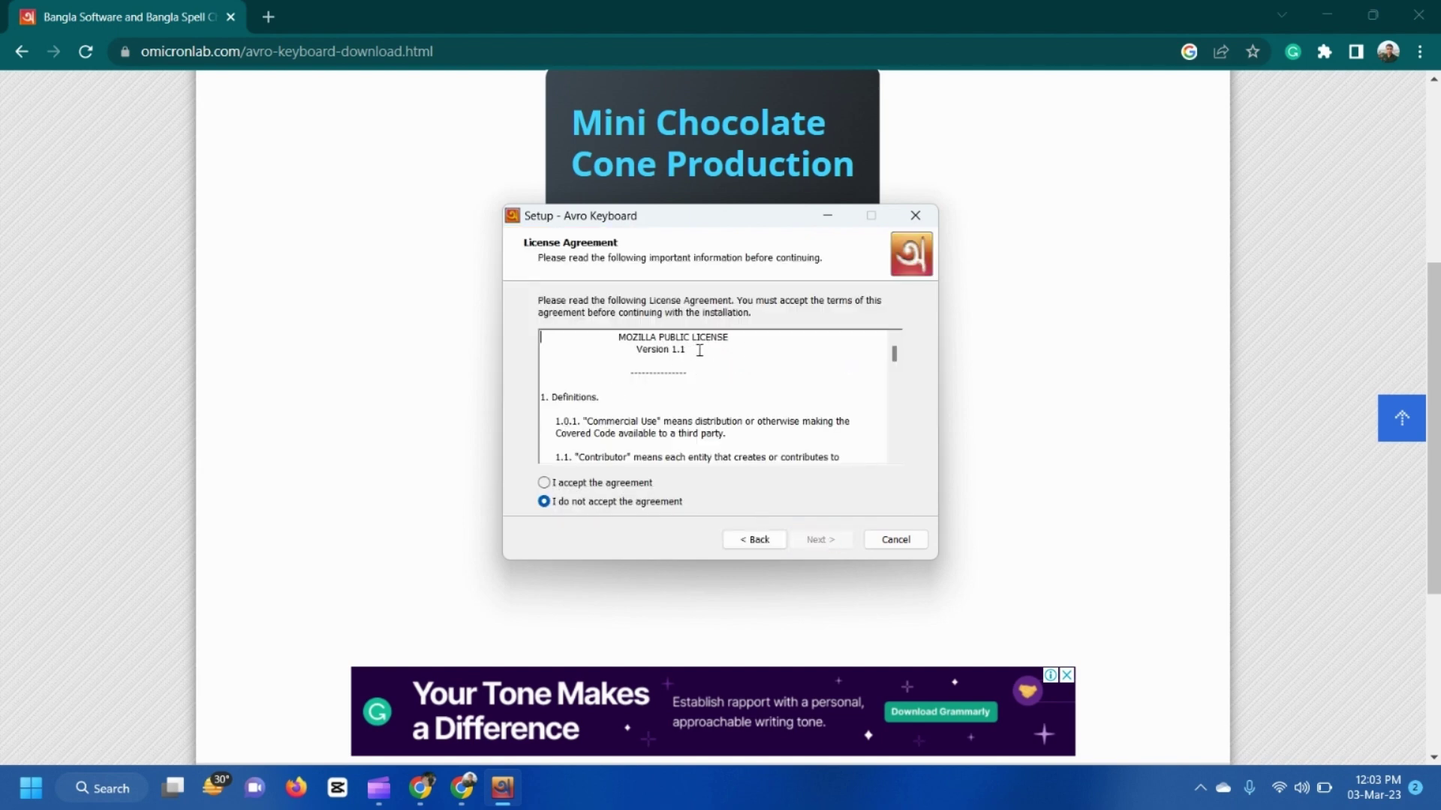
pyautogui.click(544, 483)
pyautogui.click(823, 543)
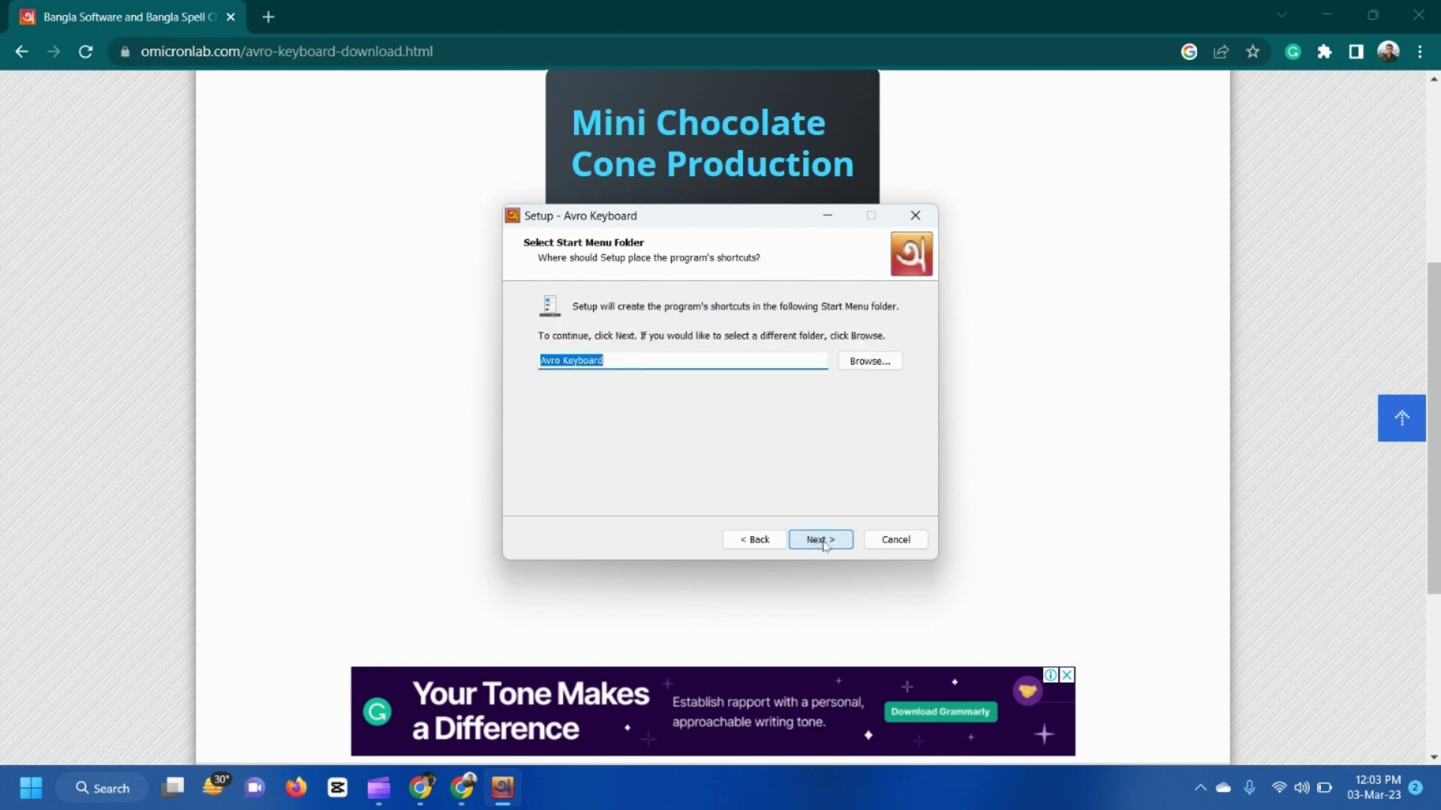
# - Install Avro Keyboard with the default Start Menu folder and weekly update check, finish setup, and close both browser windows
pyautogui.click(840, 542)
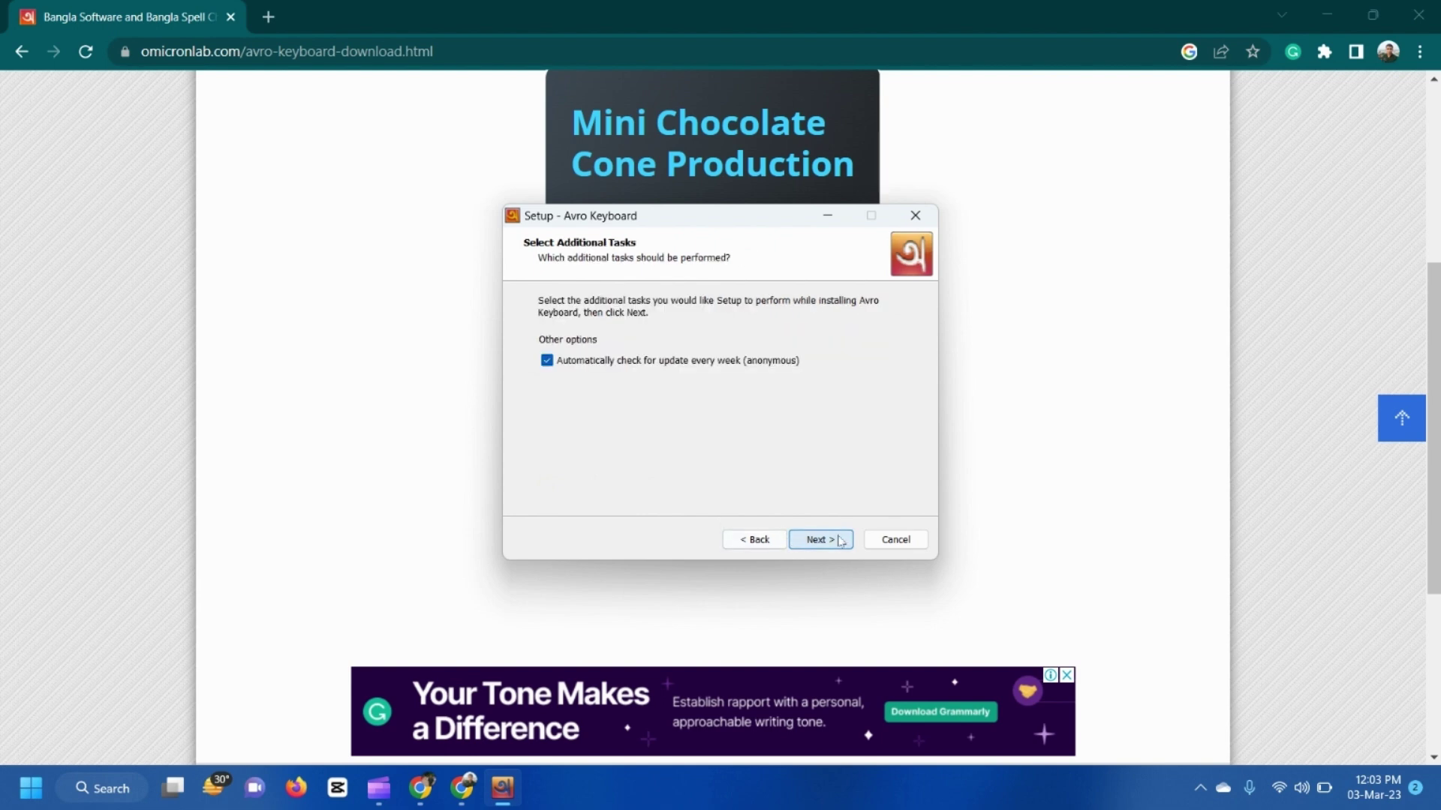
pyautogui.click(835, 541)
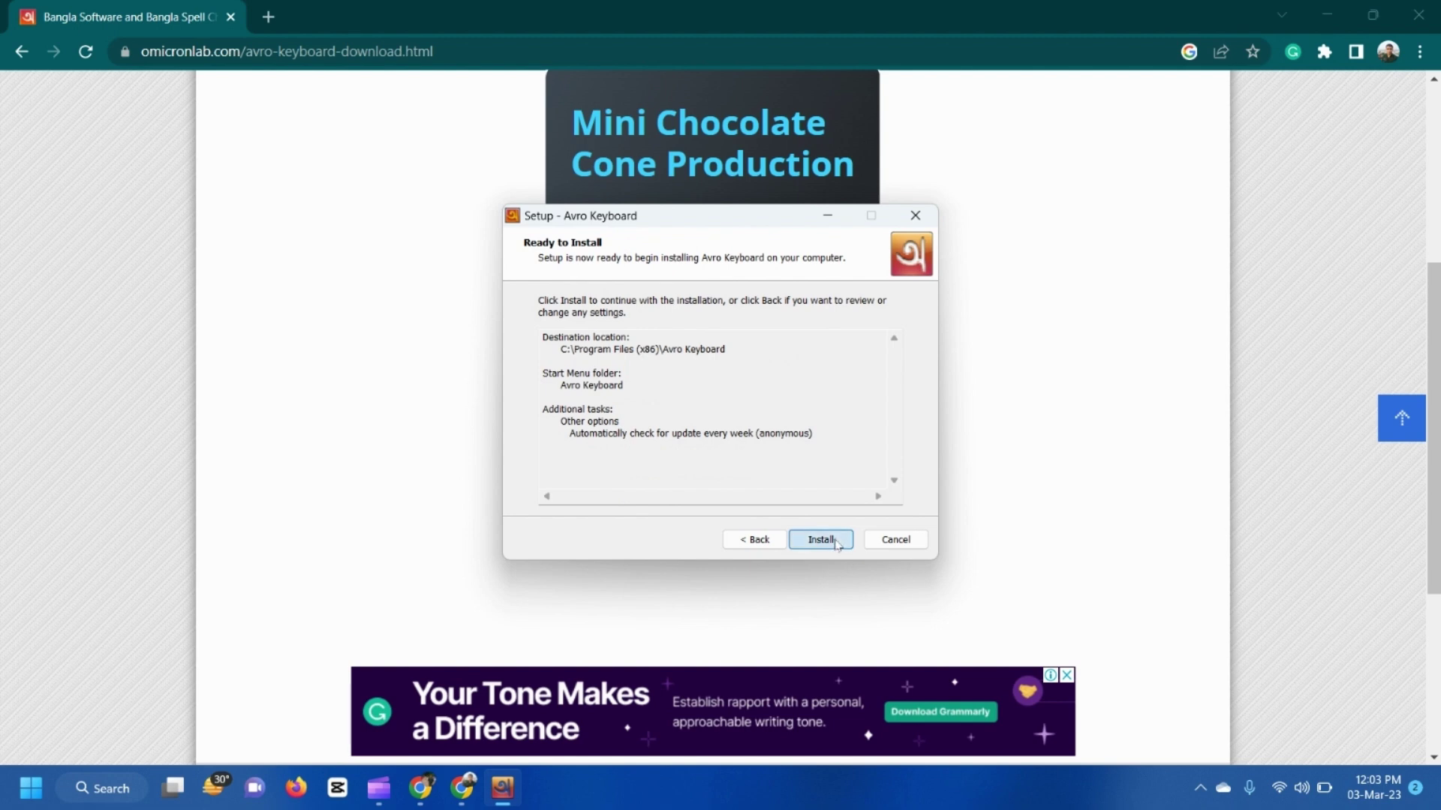
pyautogui.click(836, 543)
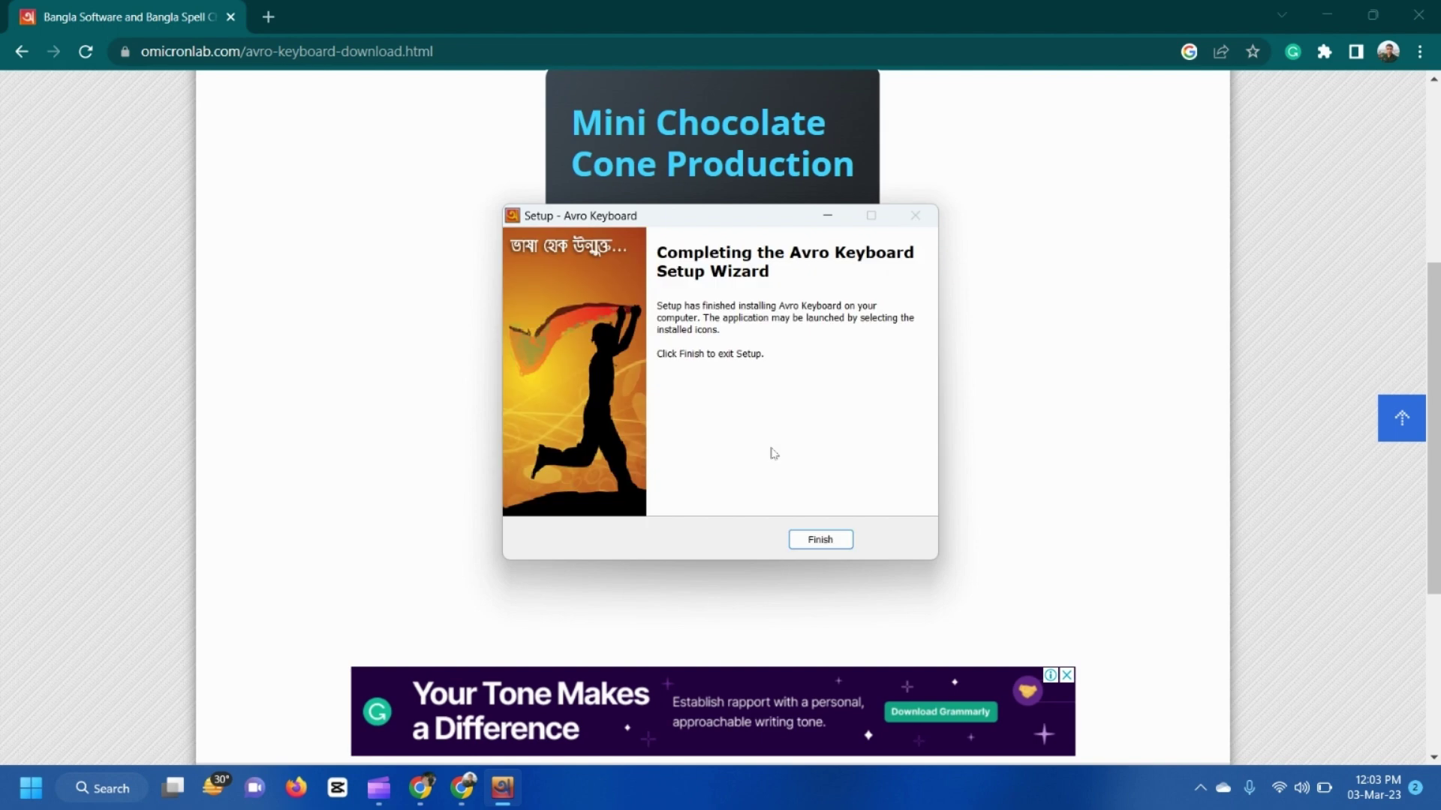
pyautogui.click(825, 542)
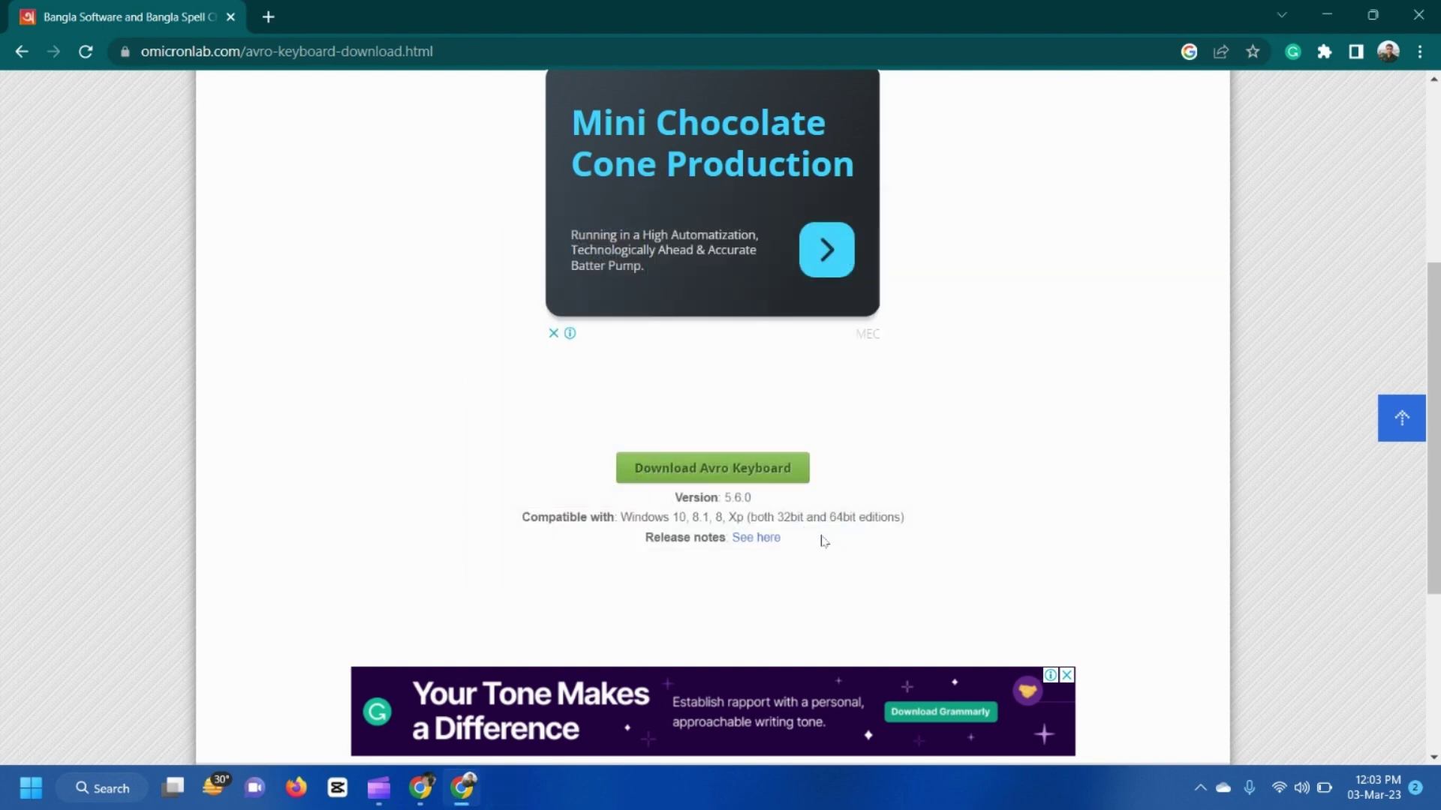
pyautogui.click(1433, 13)
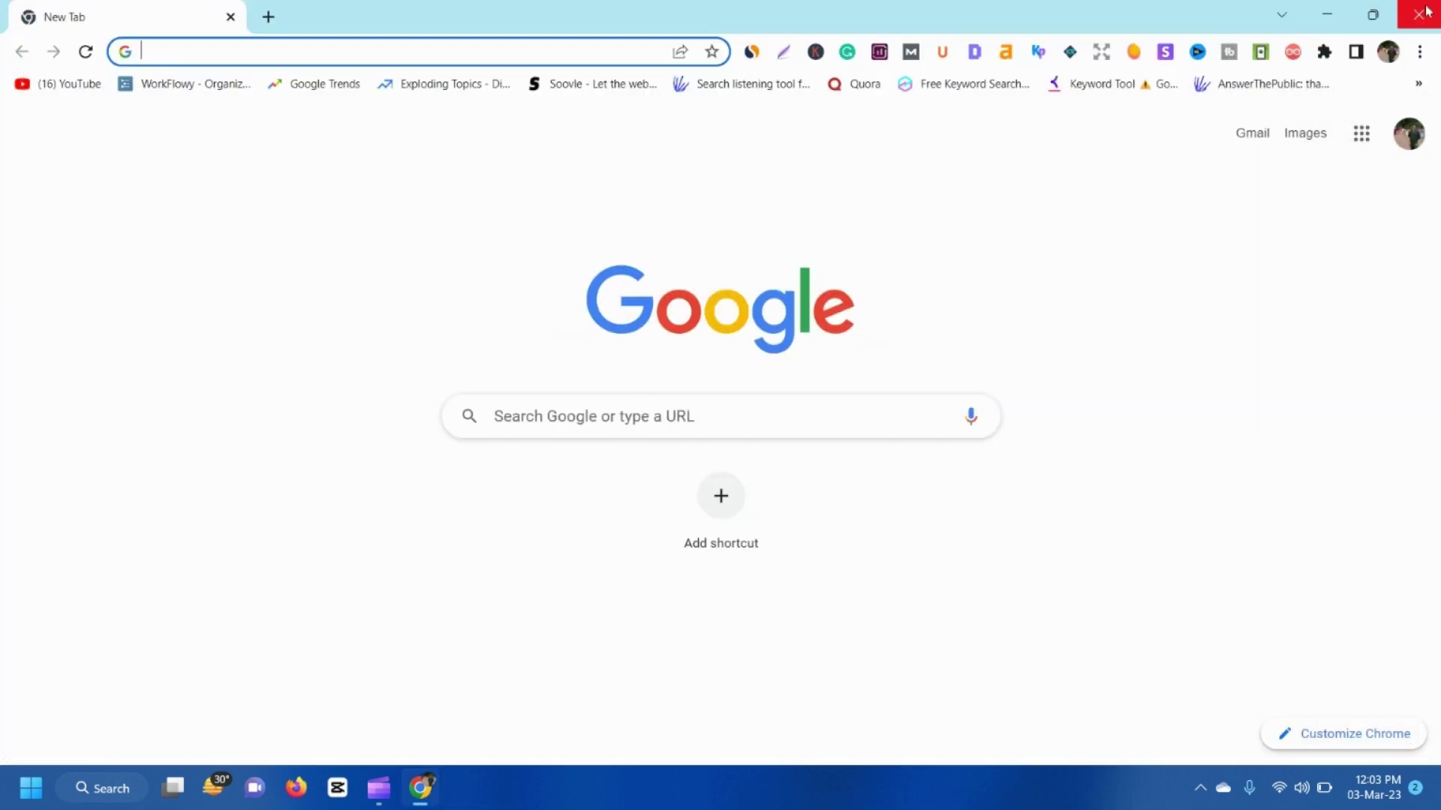
pyautogui.click(1432, 13)
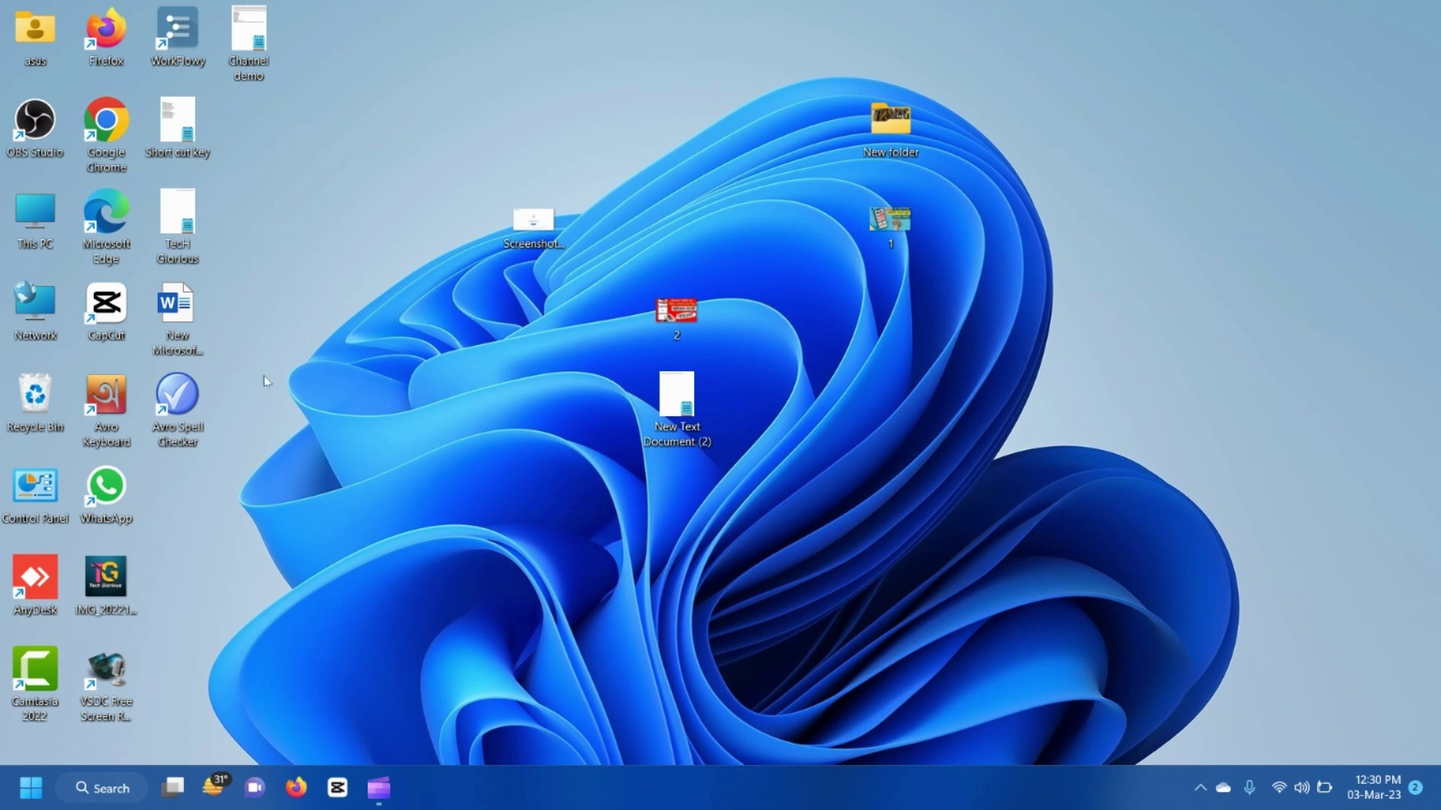
# - Launch Avro Keyboard from the desktop and set its output mode to ANSI, choosing to use ANSI anyway
pyautogui.doubleClick(98, 409)
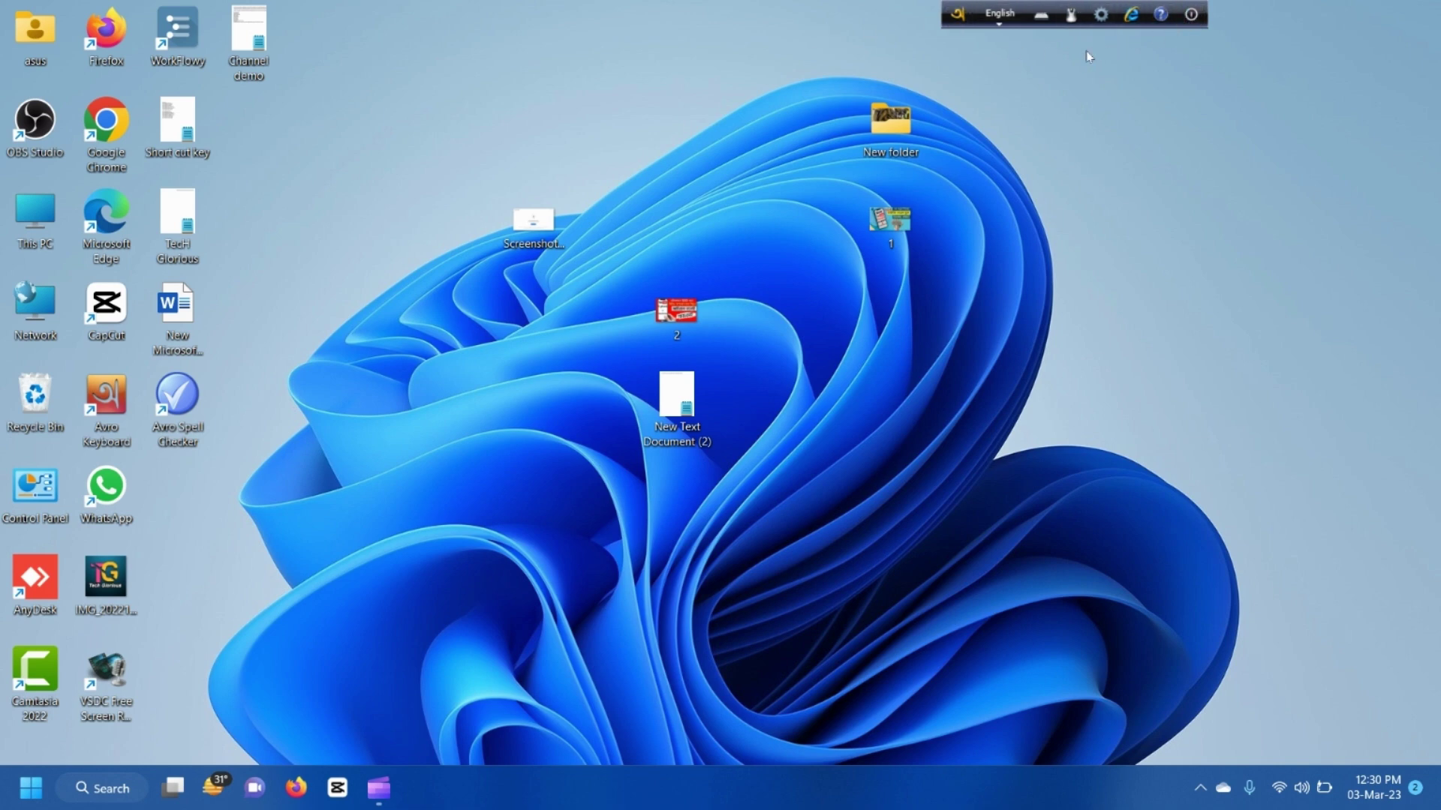
pyautogui.click(1103, 15)
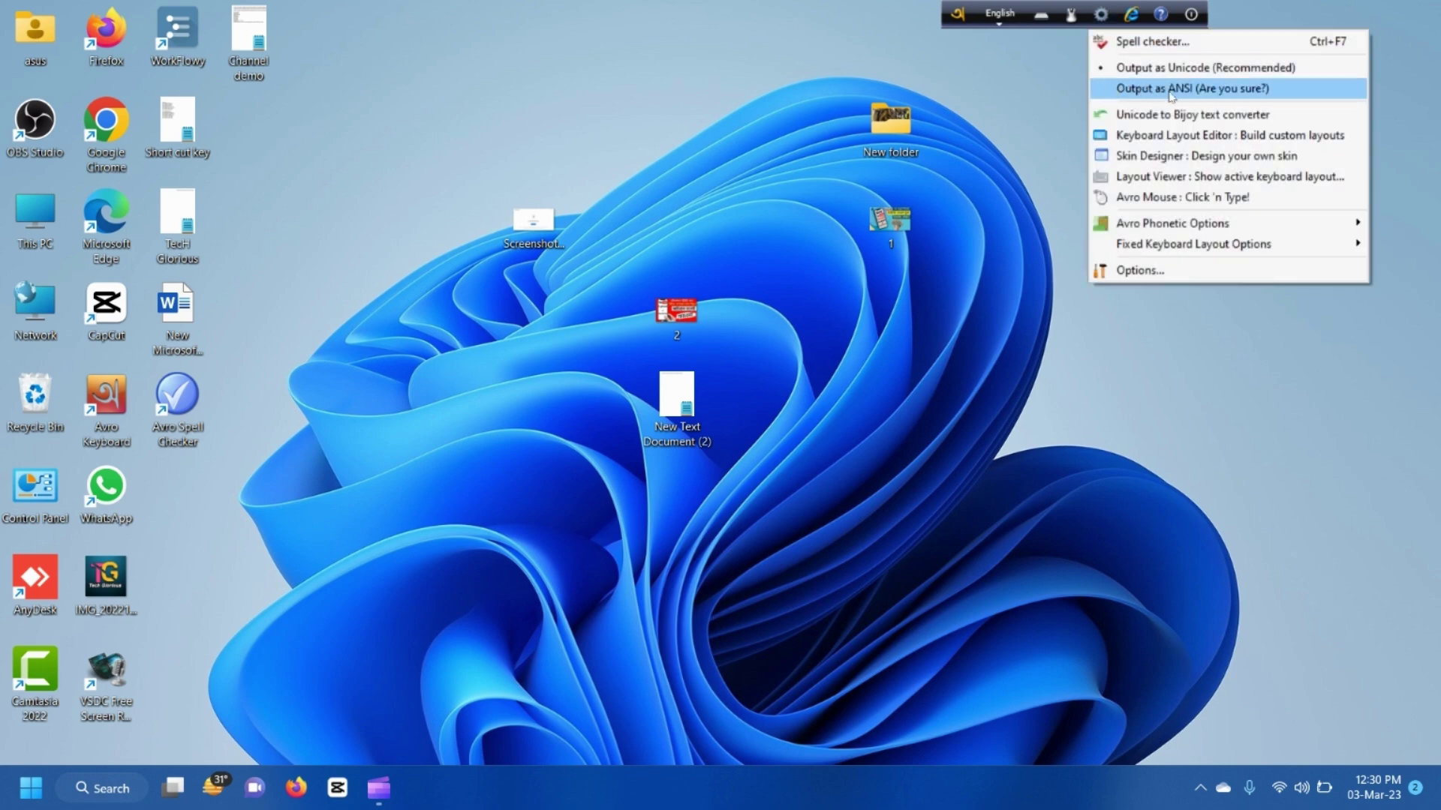
pyautogui.click(1254, 88)
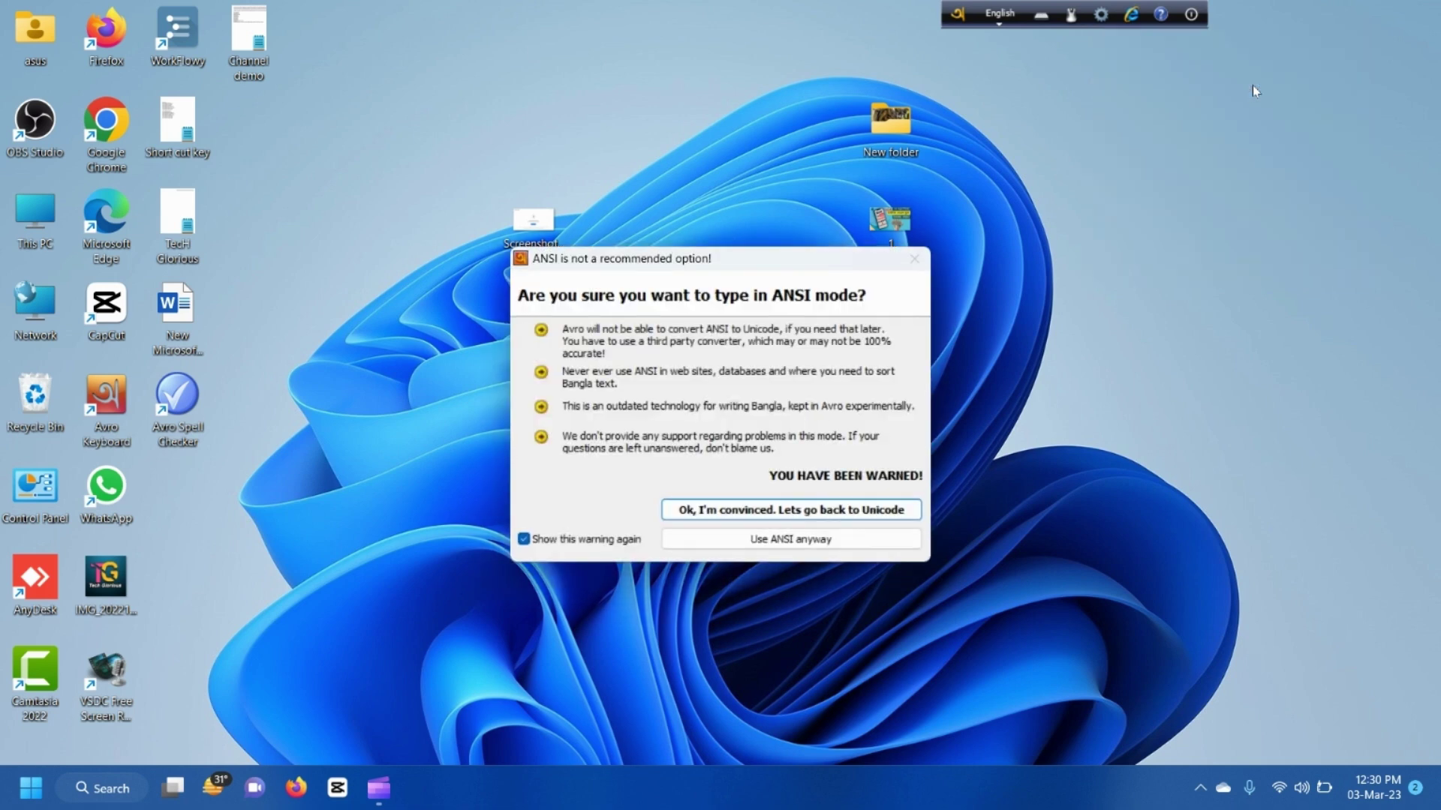
pyautogui.click(843, 541)
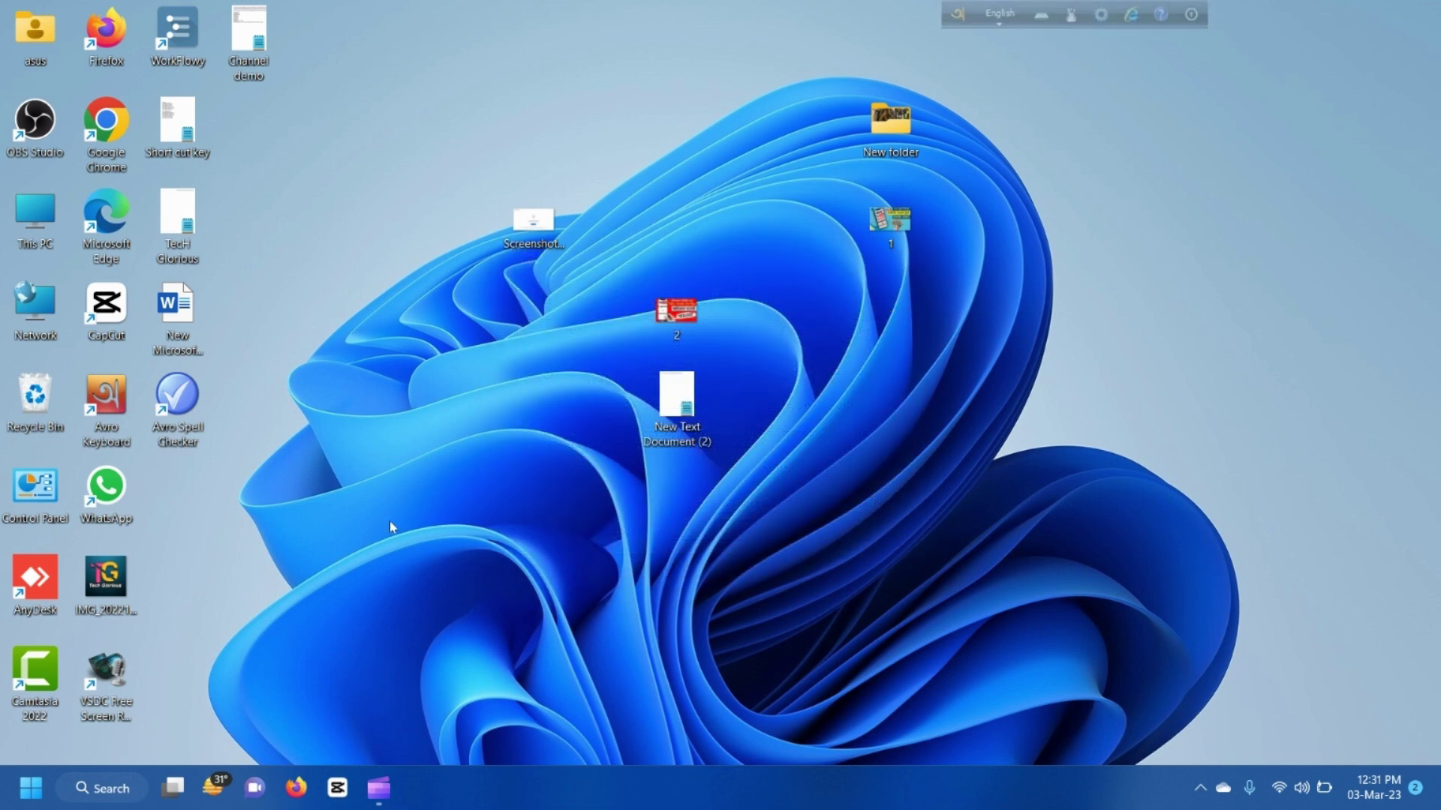
# - Switch to CapCut and add a default text clip to the timeline of the empty project
pyautogui.click(338, 788)
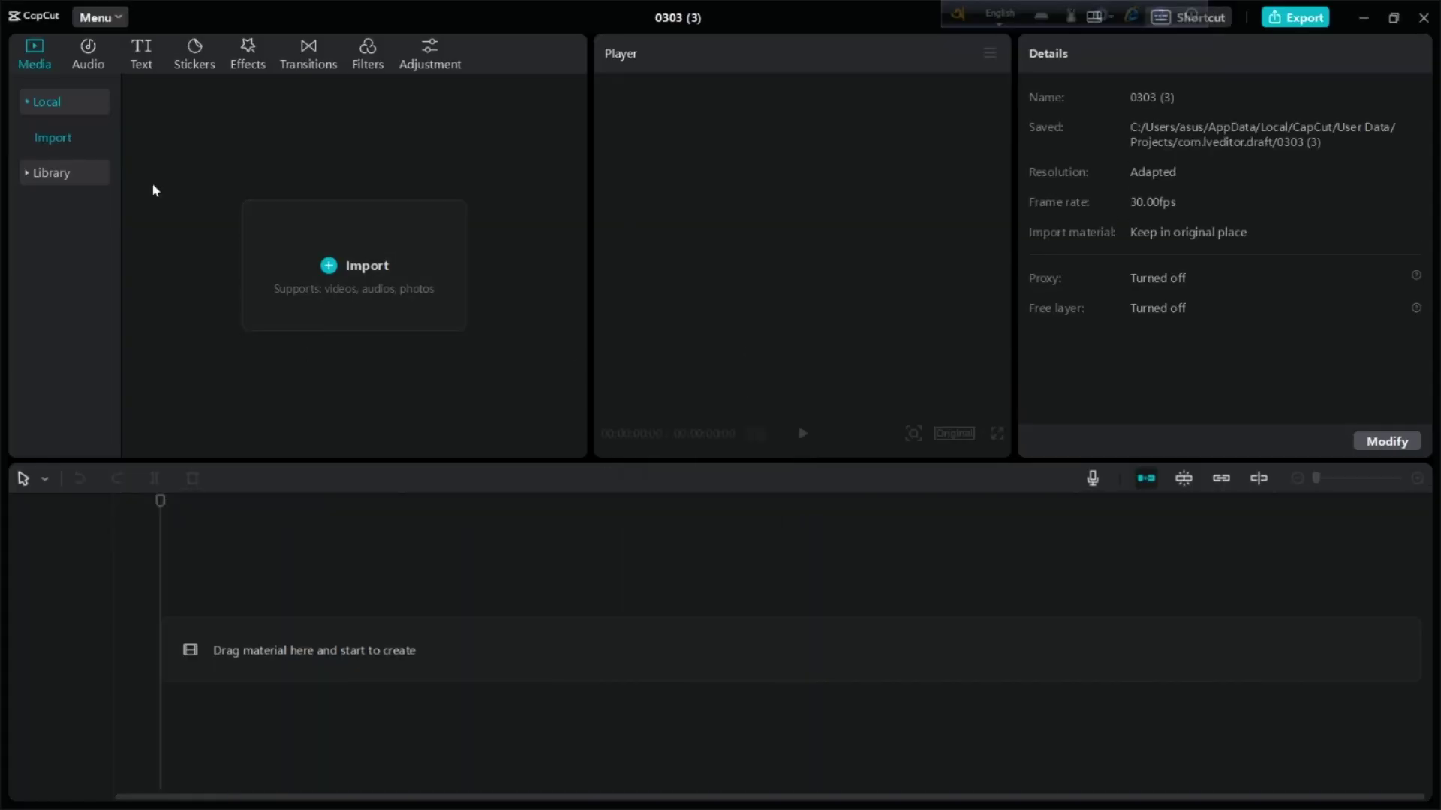
pyautogui.click(147, 55)
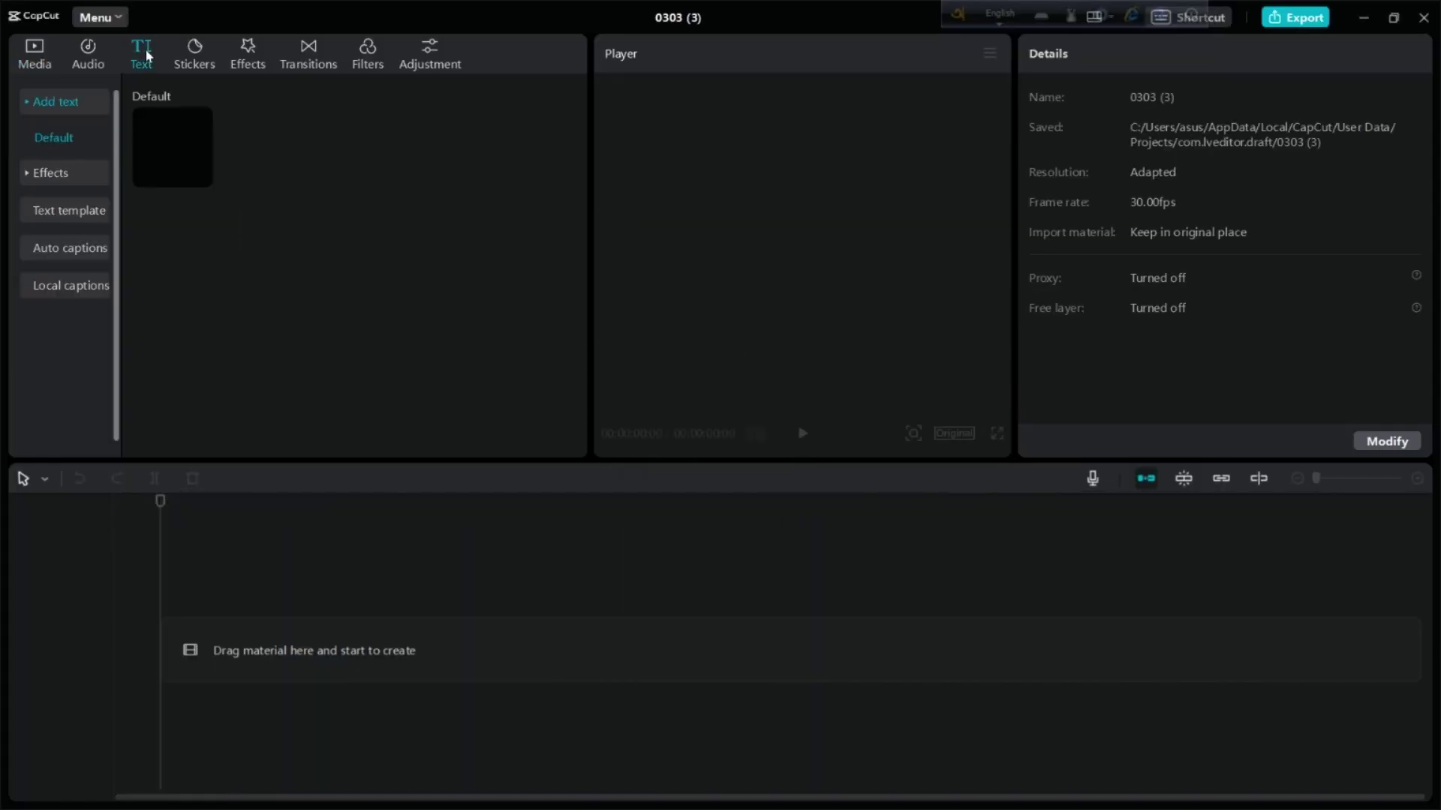
pyautogui.moveTo(166, 169)
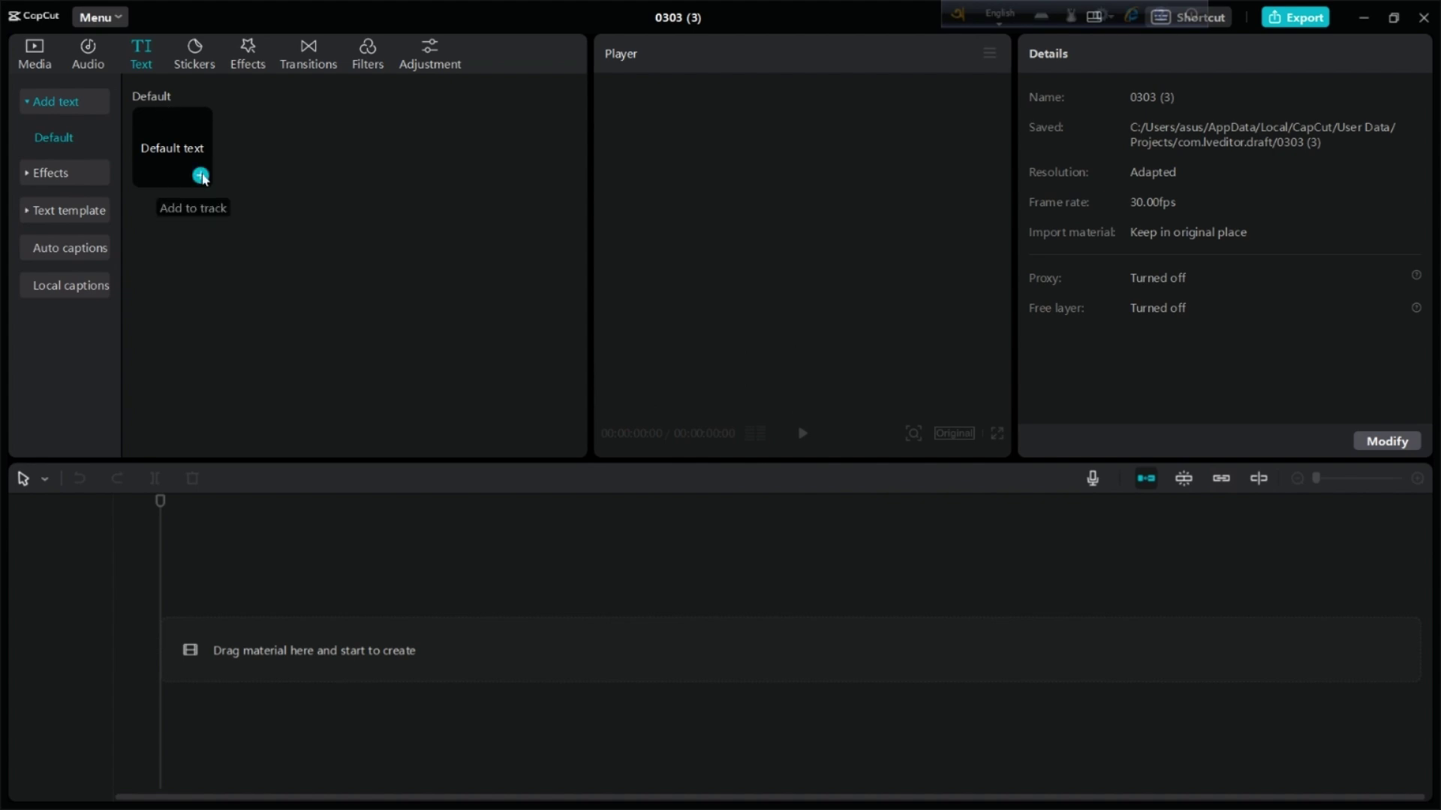
pyautogui.click(201, 175)
pyautogui.click(420, 593)
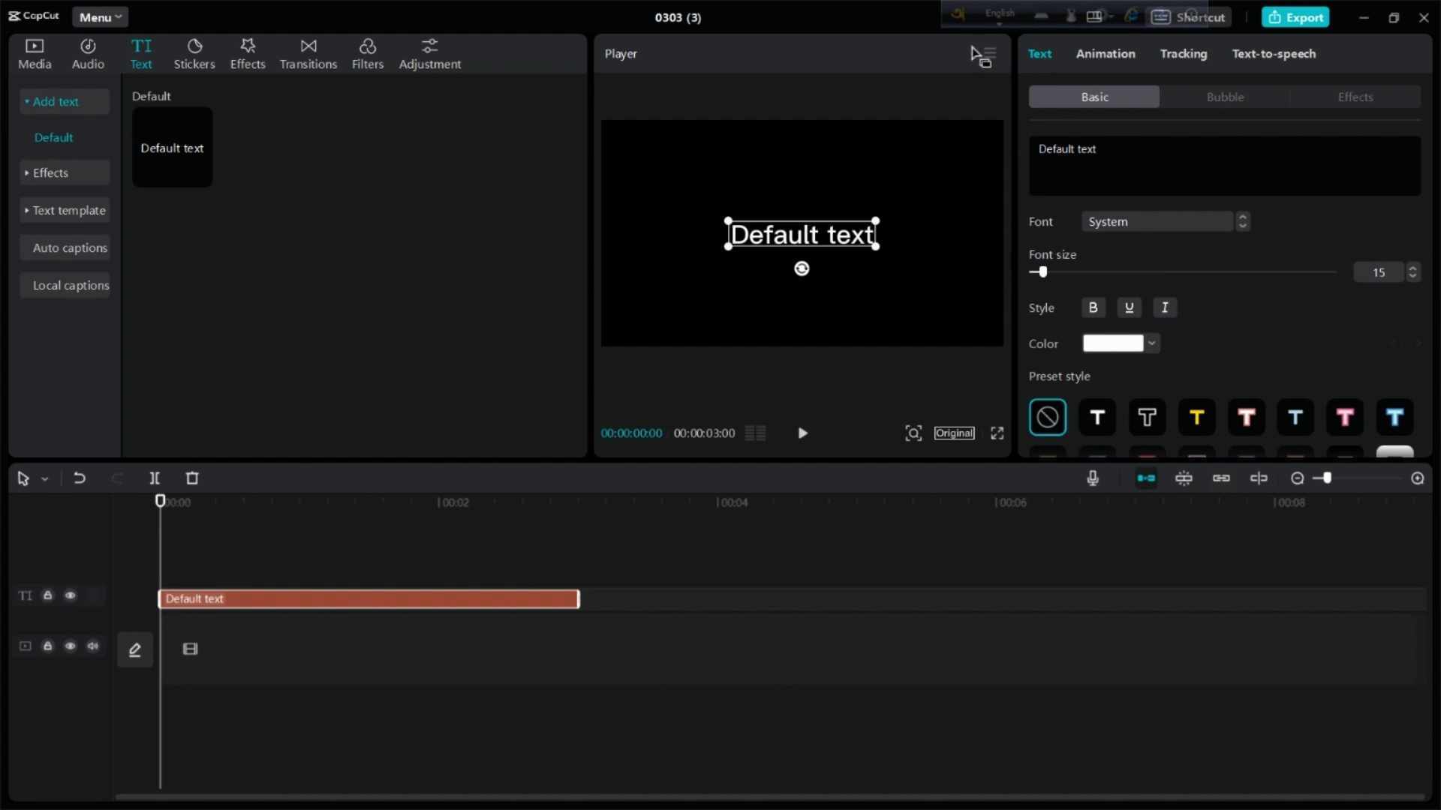
# - Switch Avro Keyboard to Bangla and replace the text clip's default wording with "amar sonar bangla"
pyautogui.click(1007, 17)
pyautogui.click(1105, 152)
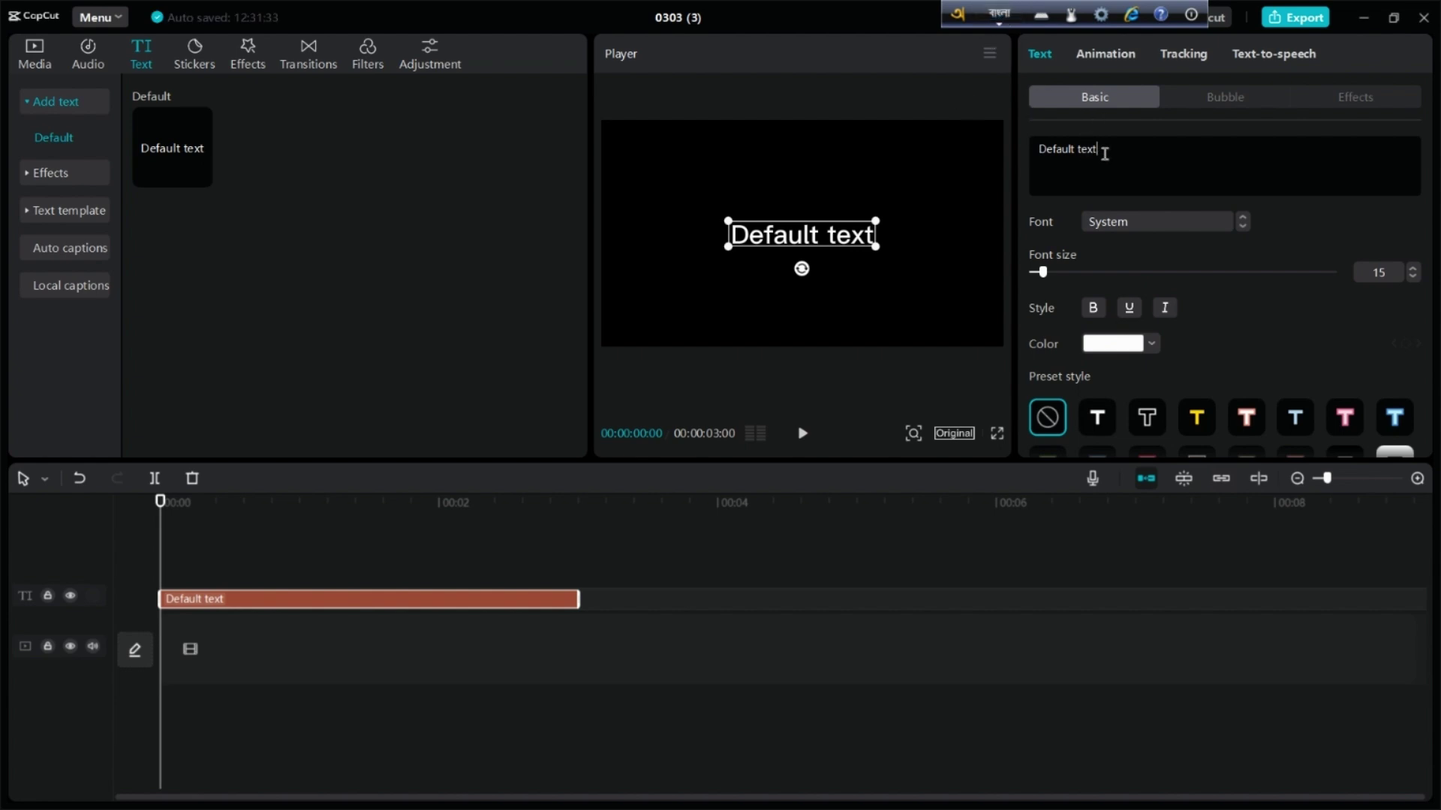
pyautogui.press('BackSpace')
pyautogui.press('BackSpace')
pyautogui.press('BackSpace')
pyautogui.press('BackSpace')
pyautogui.press('BackSpace')
pyautogui.press('BackSpace')
pyautogui.press('BackSpace')
pyautogui.press('BackSpace')
pyautogui.press('BackSpace')
pyautogui.press('BackSpace')
pyautogui.press('BackSpace')
pyautogui.press('BackSpace')
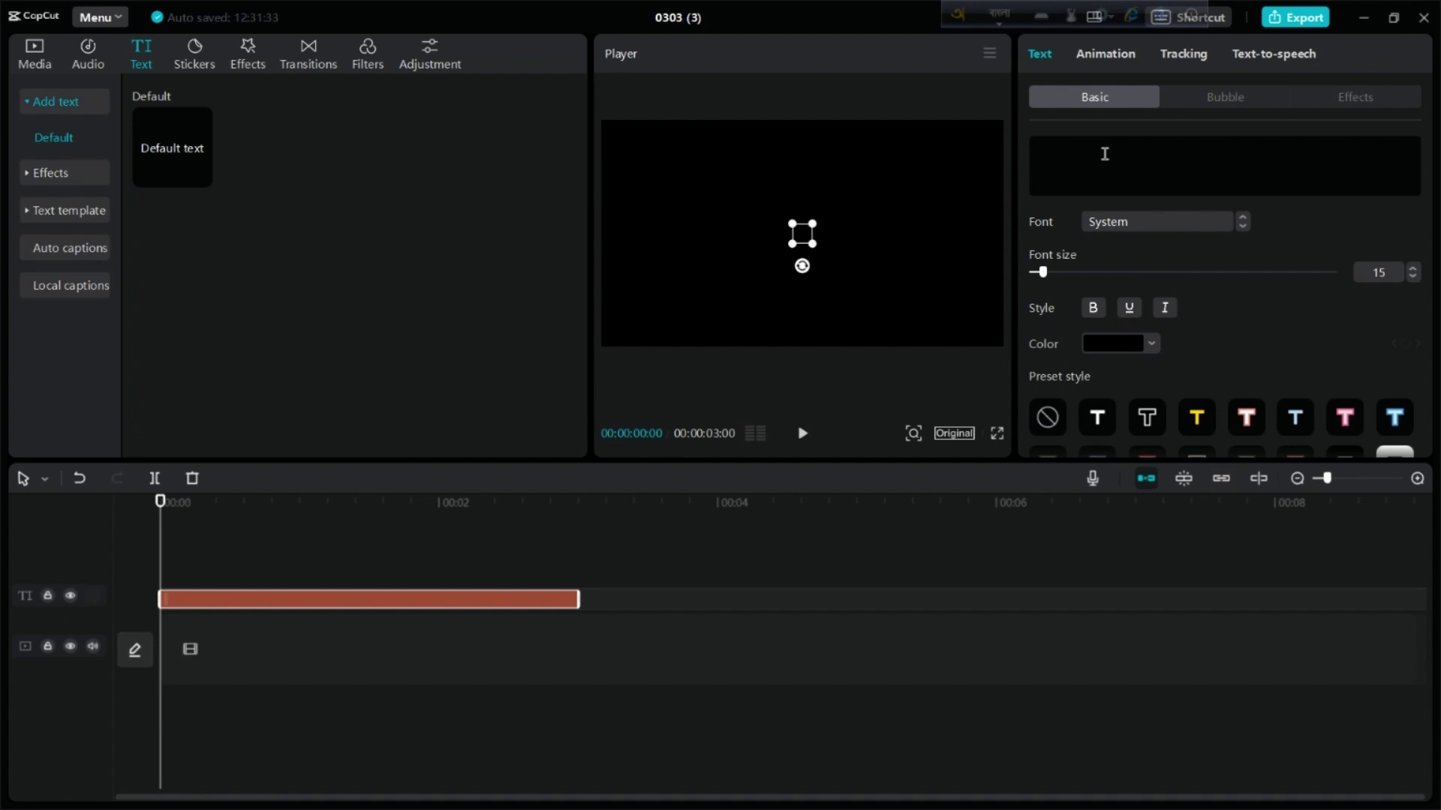
pyautogui.write('amar ')
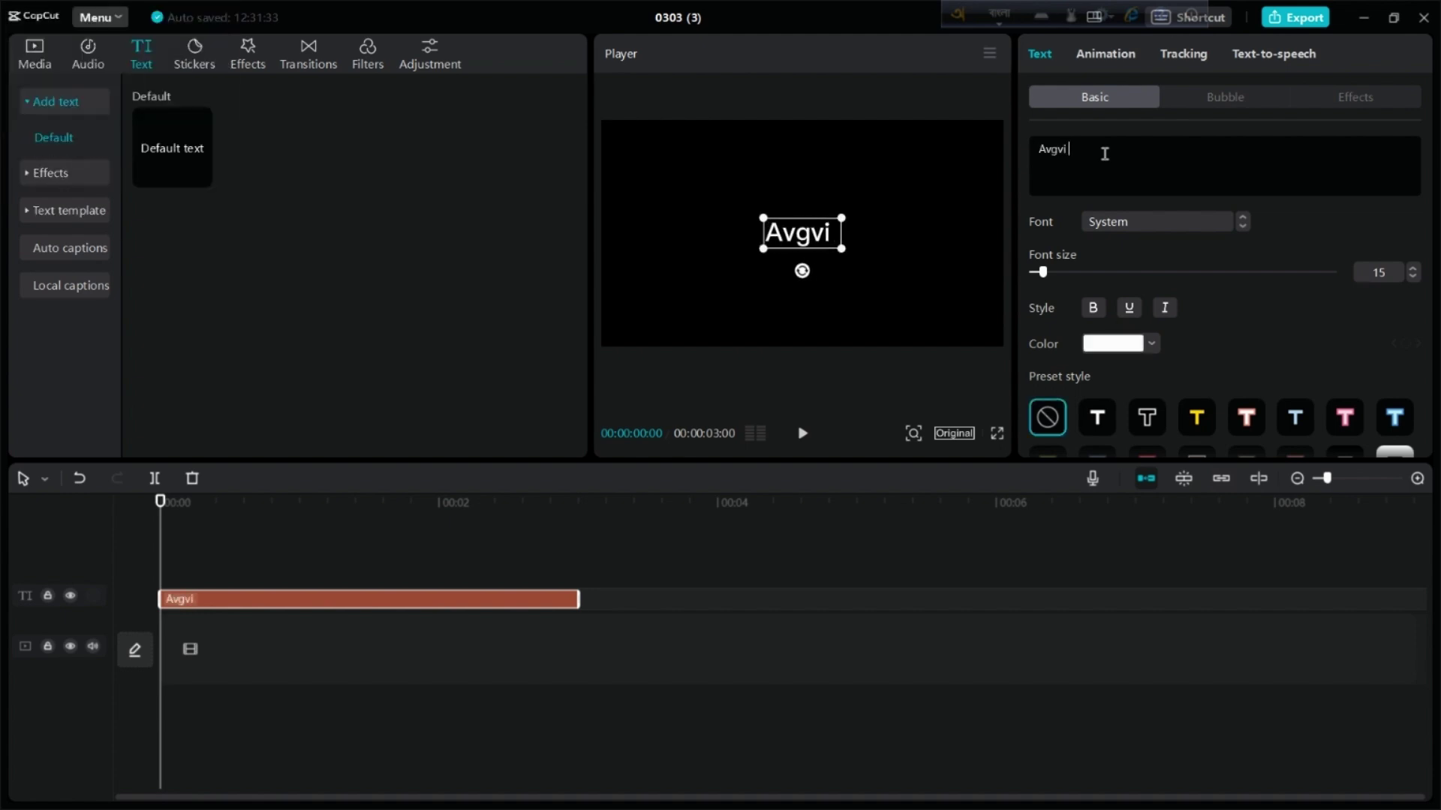
pyautogui.write('sonar')
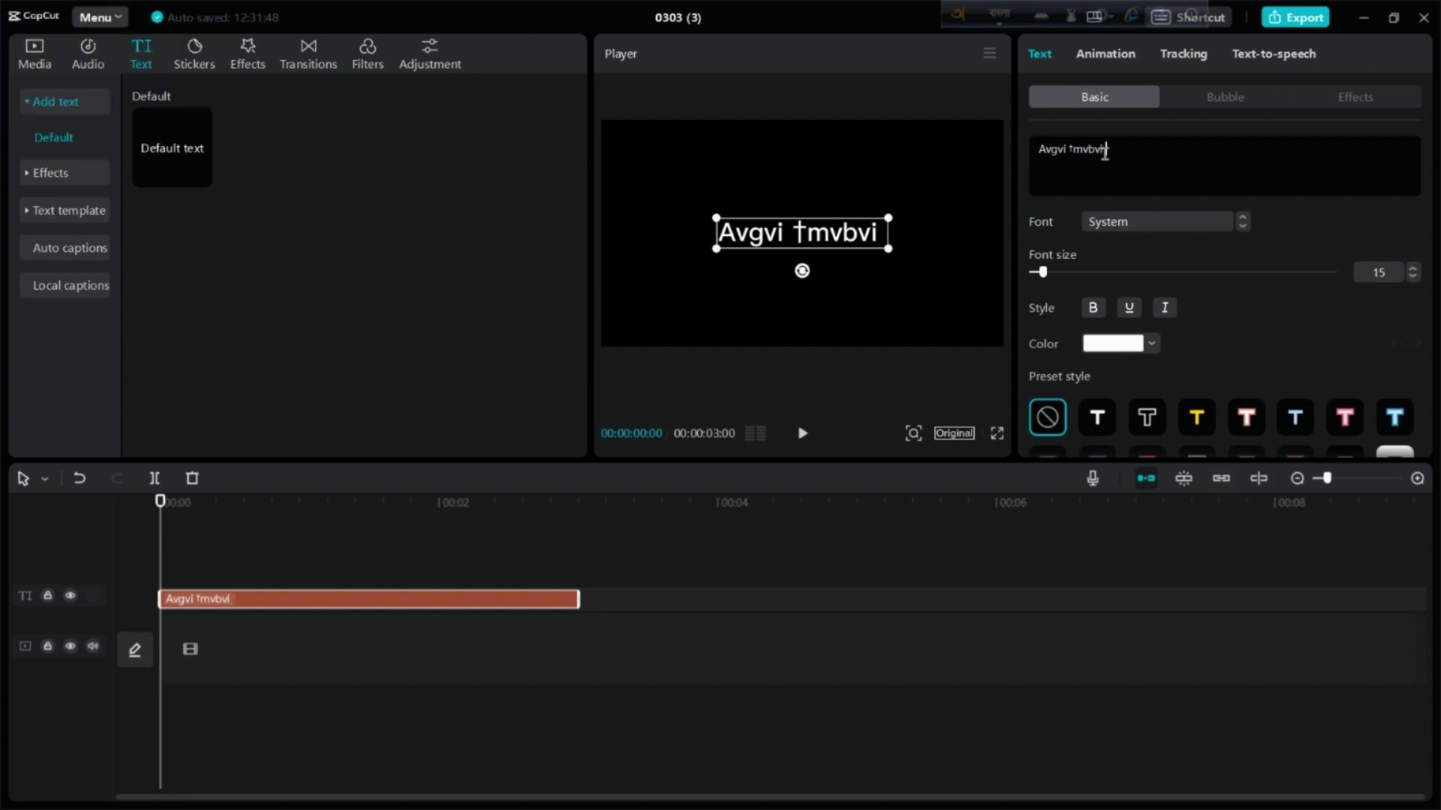
pyautogui.write(' bangla')
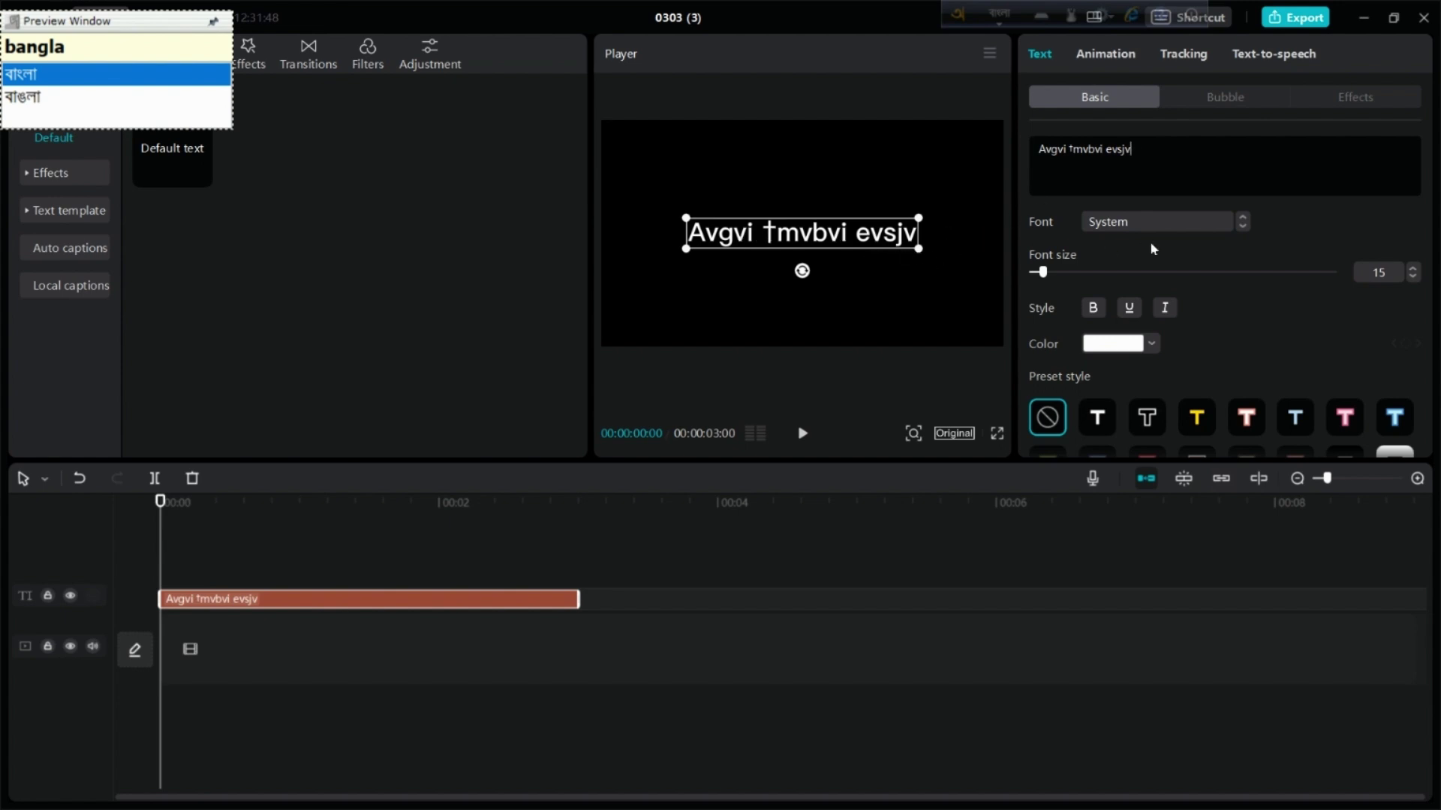
# - Set the text clip's font to ArhialkhanMJ Regular
pyautogui.click(1133, 224)
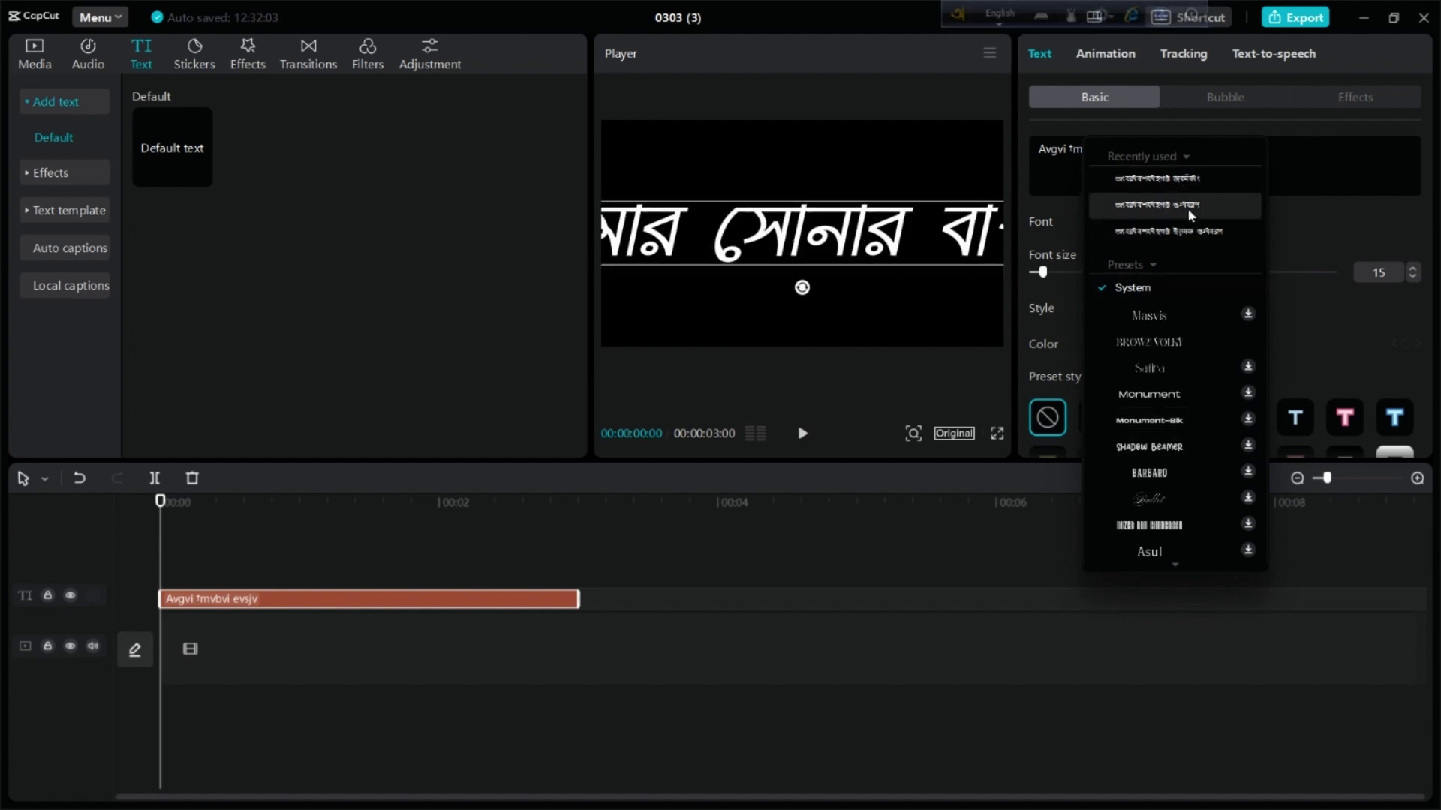
pyautogui.click(1175, 184)
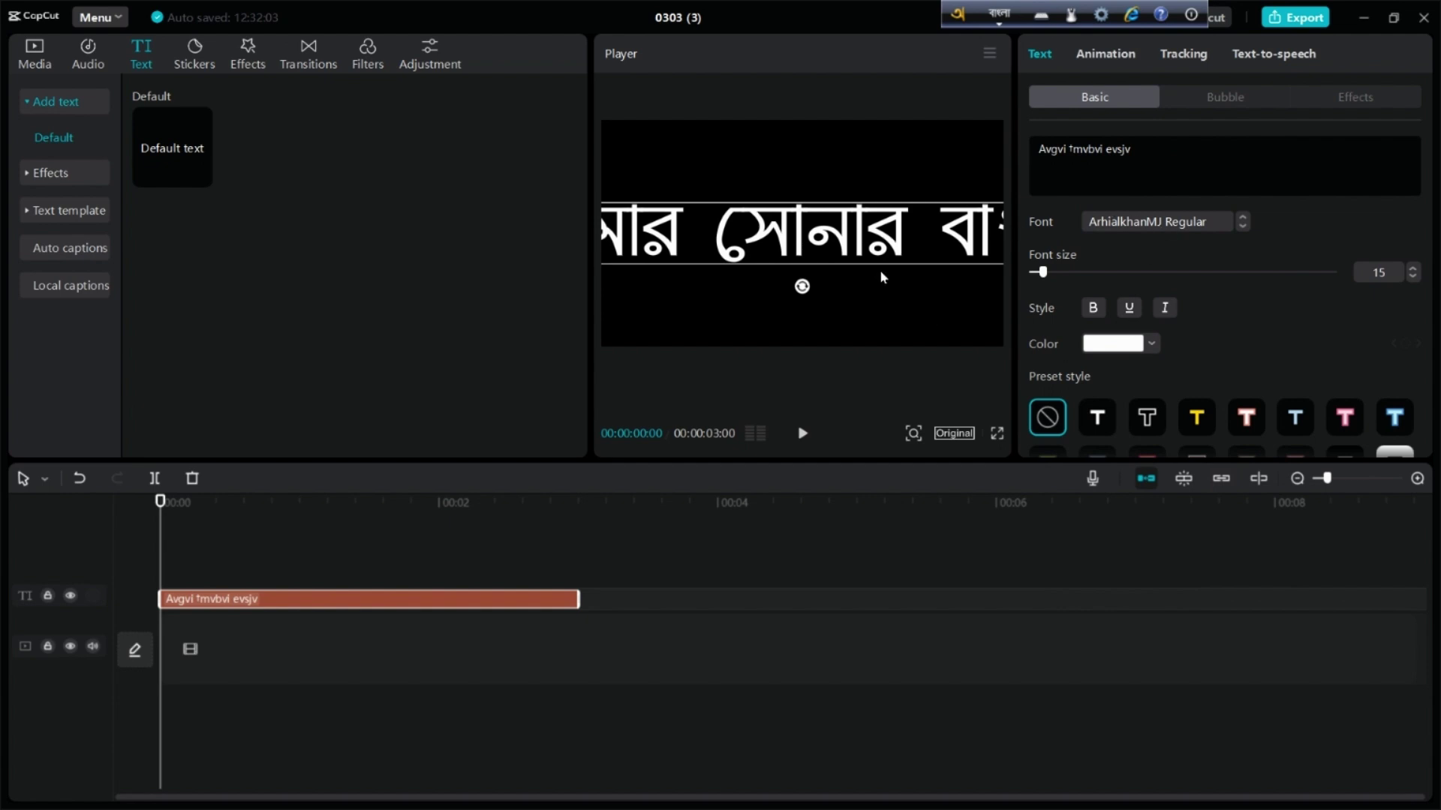
# - Reduce the text clip's font size to 9
pyautogui.hotkey('ctrl', 'alt', 'b')
pyautogui.hotkey('ctrl', 'alt', 'b')
pyautogui.moveTo(1042, 272); pyautogui.dragTo(1037, 274)
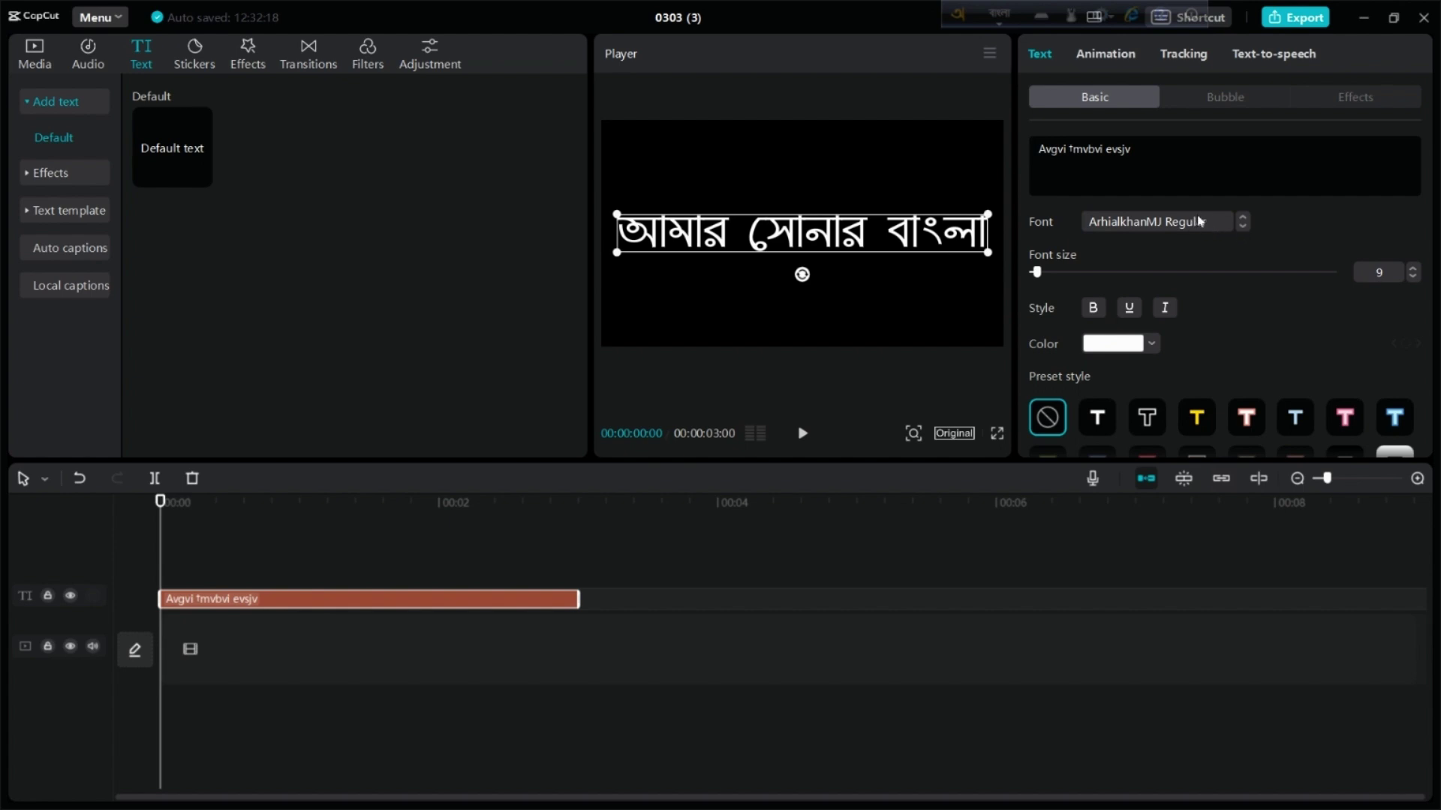
# - Change the text clip's font to the system font ChandrabatiMJ Italic
pyautogui.click(1242, 225)
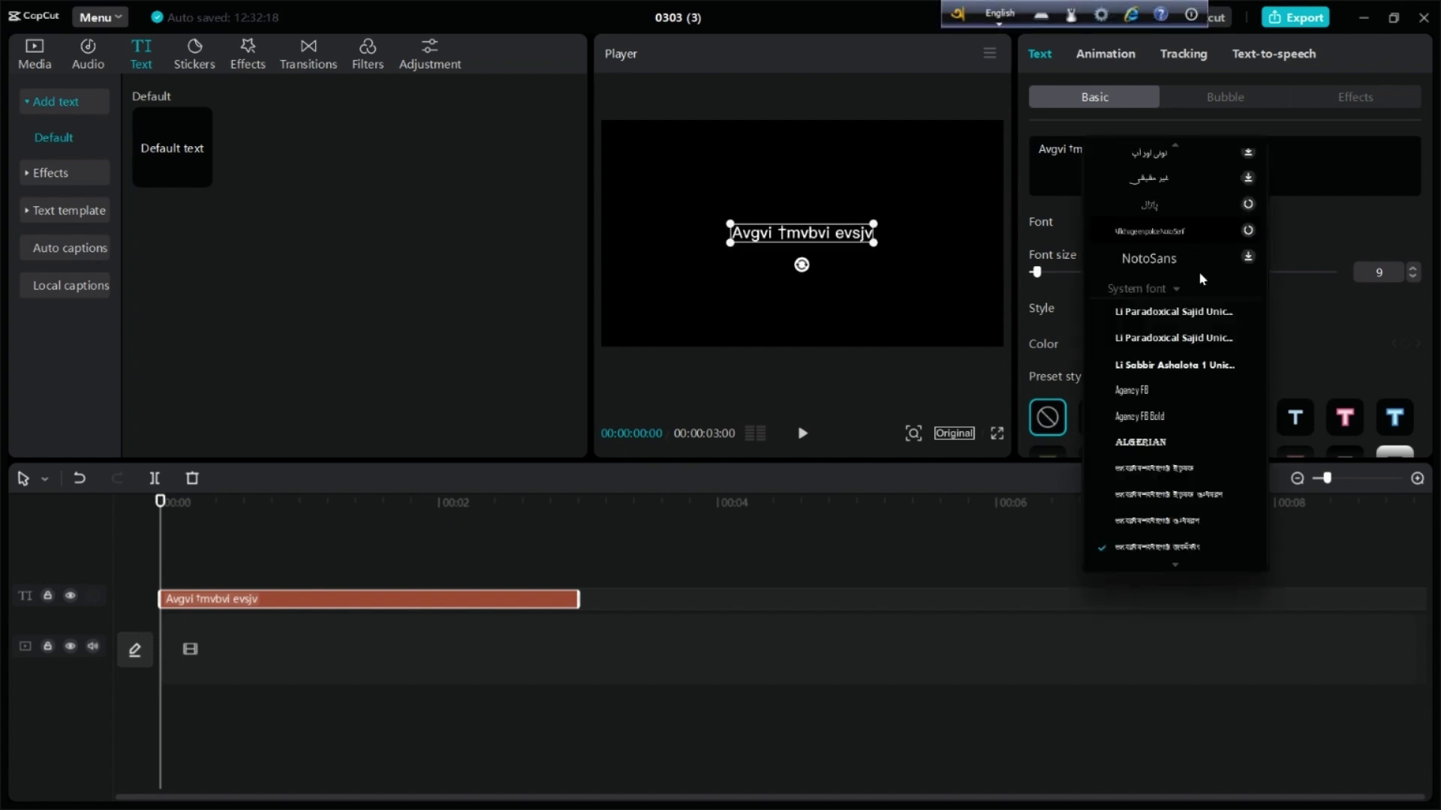
pyautogui.scroll(-4, 1191, 336)
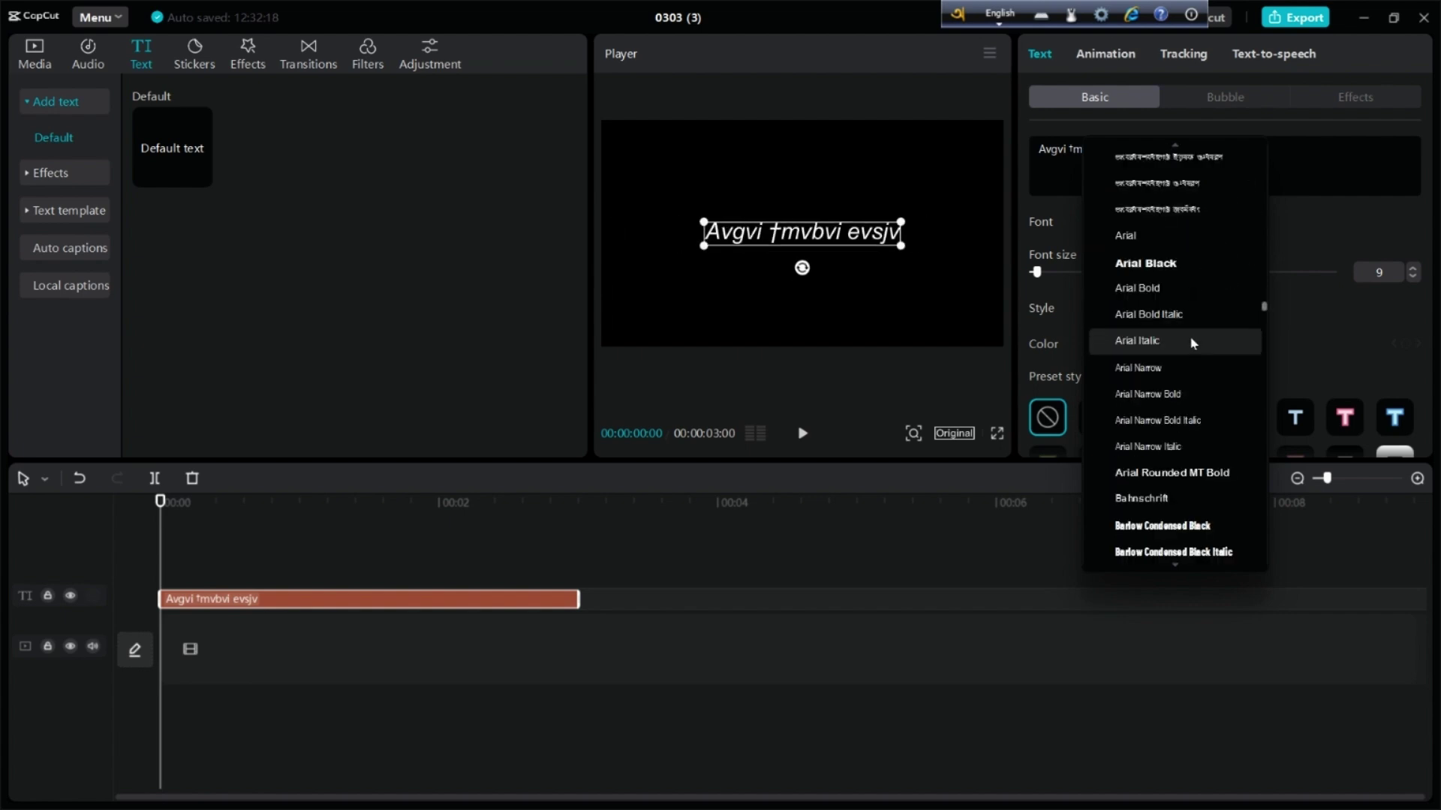
pyautogui.scroll(-8, 1193, 345)
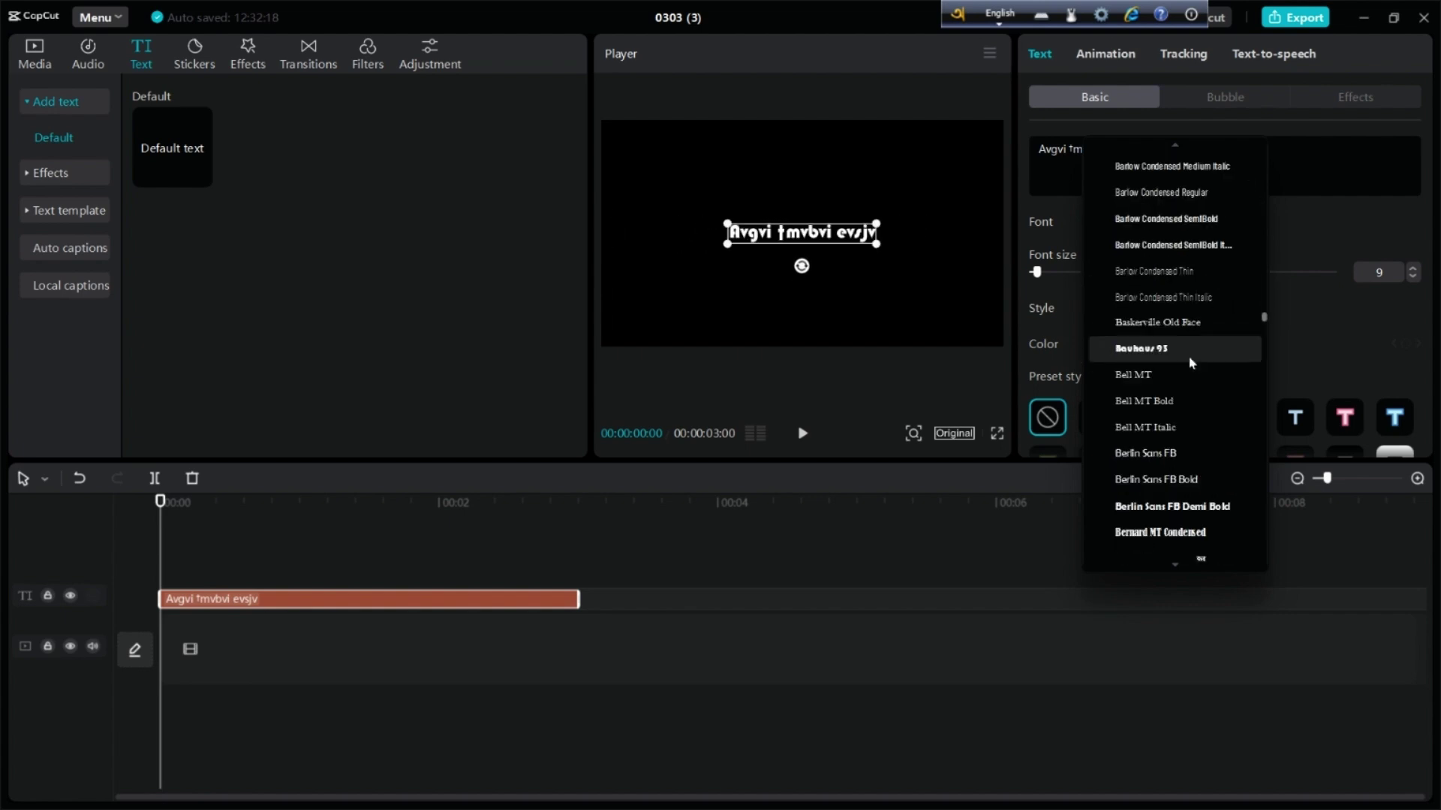
pyautogui.scroll(-8, 1191, 352)
pyautogui.scroll(1, 1190, 257)
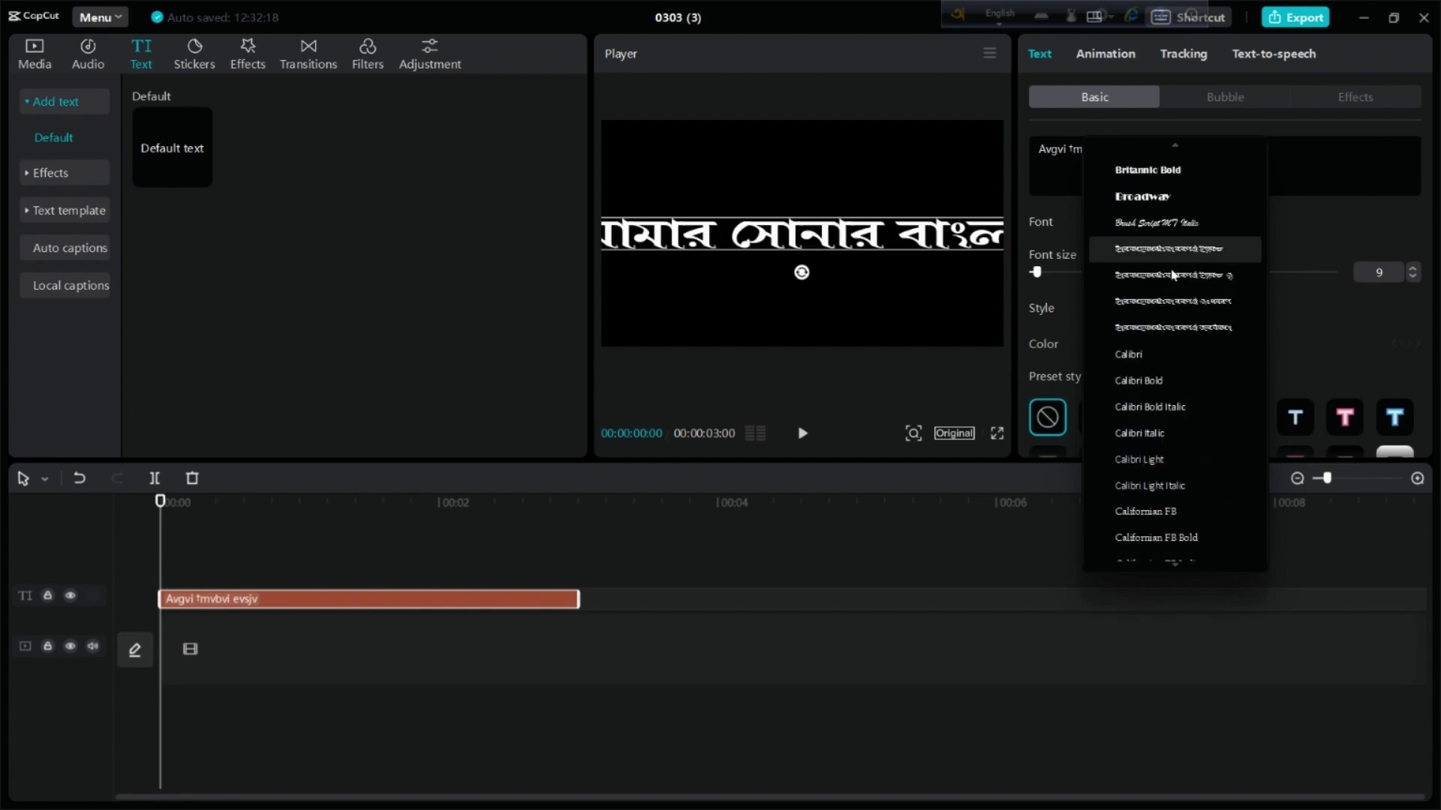
pyautogui.scroll(-1, 1177, 384)
pyautogui.scroll(-10, 1172, 403)
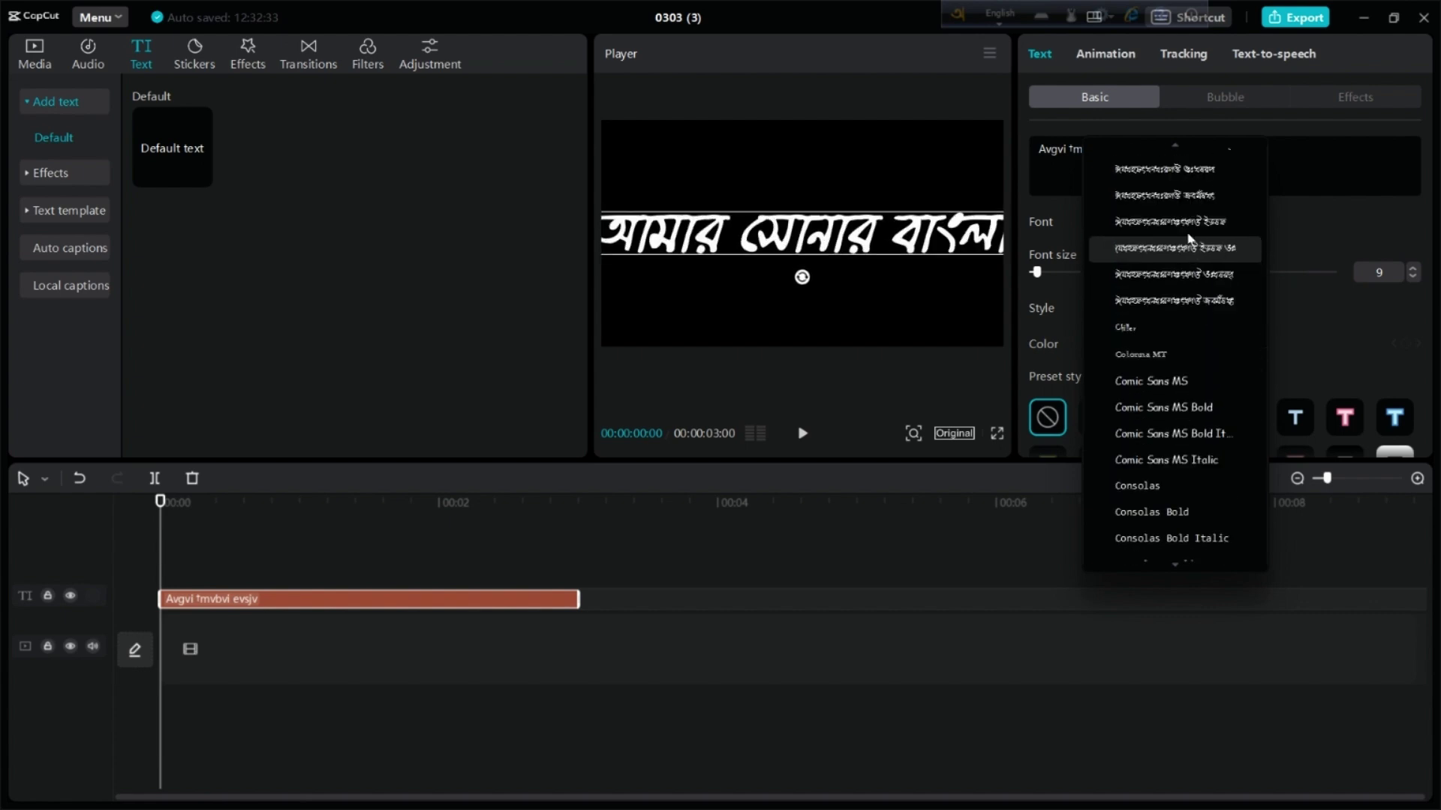
pyautogui.click(1178, 169)
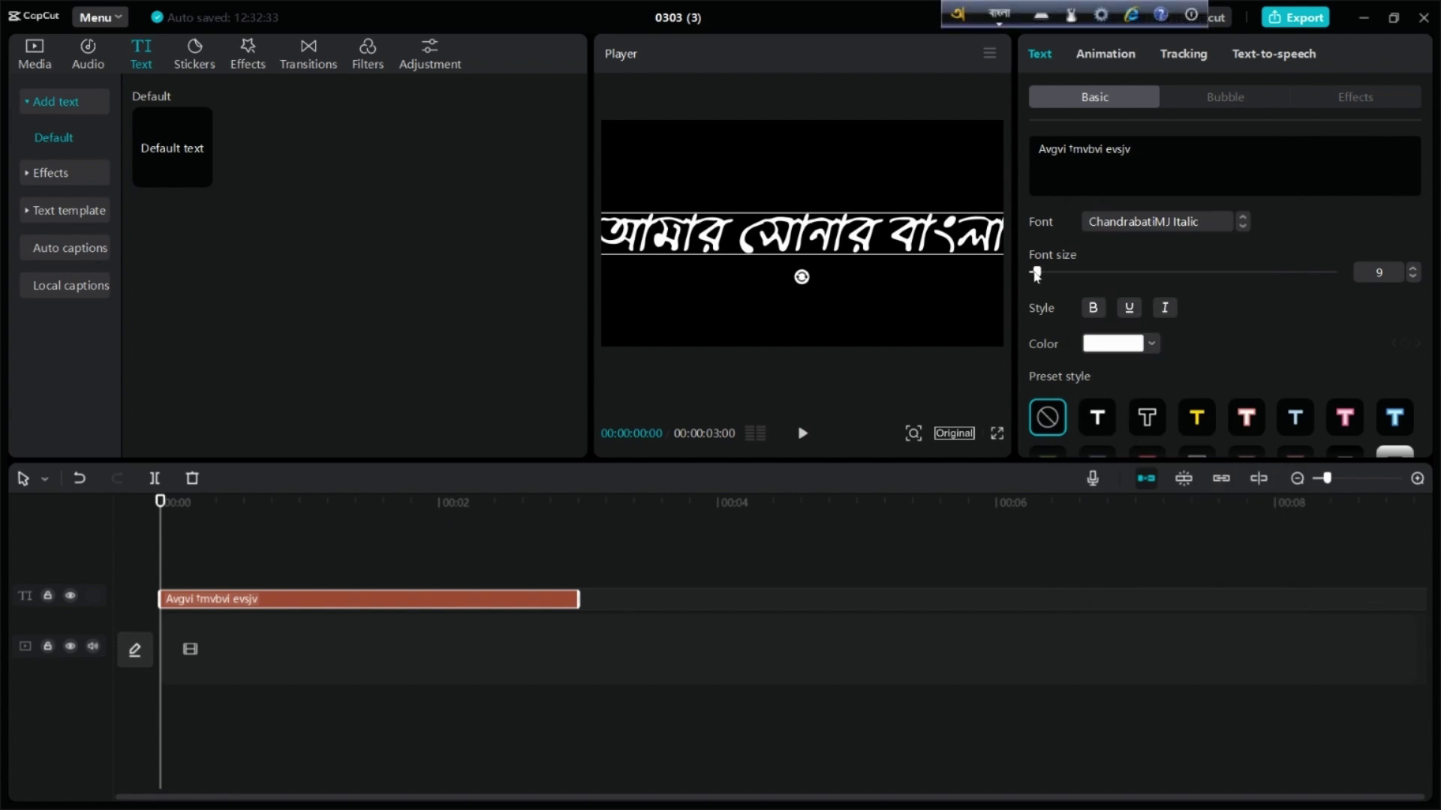
# - Set the text clip's font size to 5 and scale the text up in the preview to span most of the frame's width
pyautogui.moveTo(1033, 274); pyautogui.dragTo(1031, 274)
pyautogui.hotkey('ctrl', 'alt', 'b')
pyautogui.moveTo(915, 247); pyautogui.dragTo(959, 269)
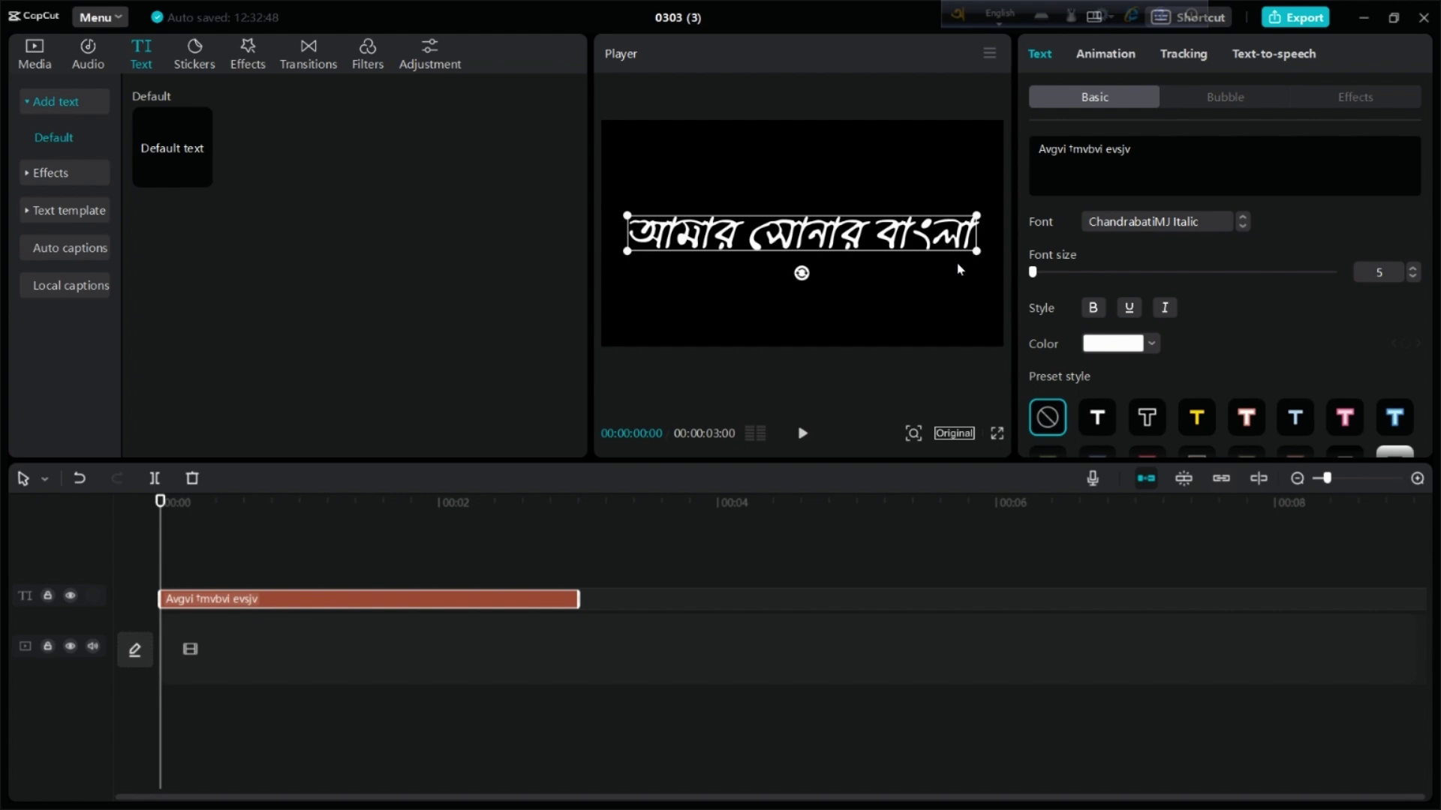
pyautogui.moveTo(957, 269); pyautogui.dragTo(961, 269)
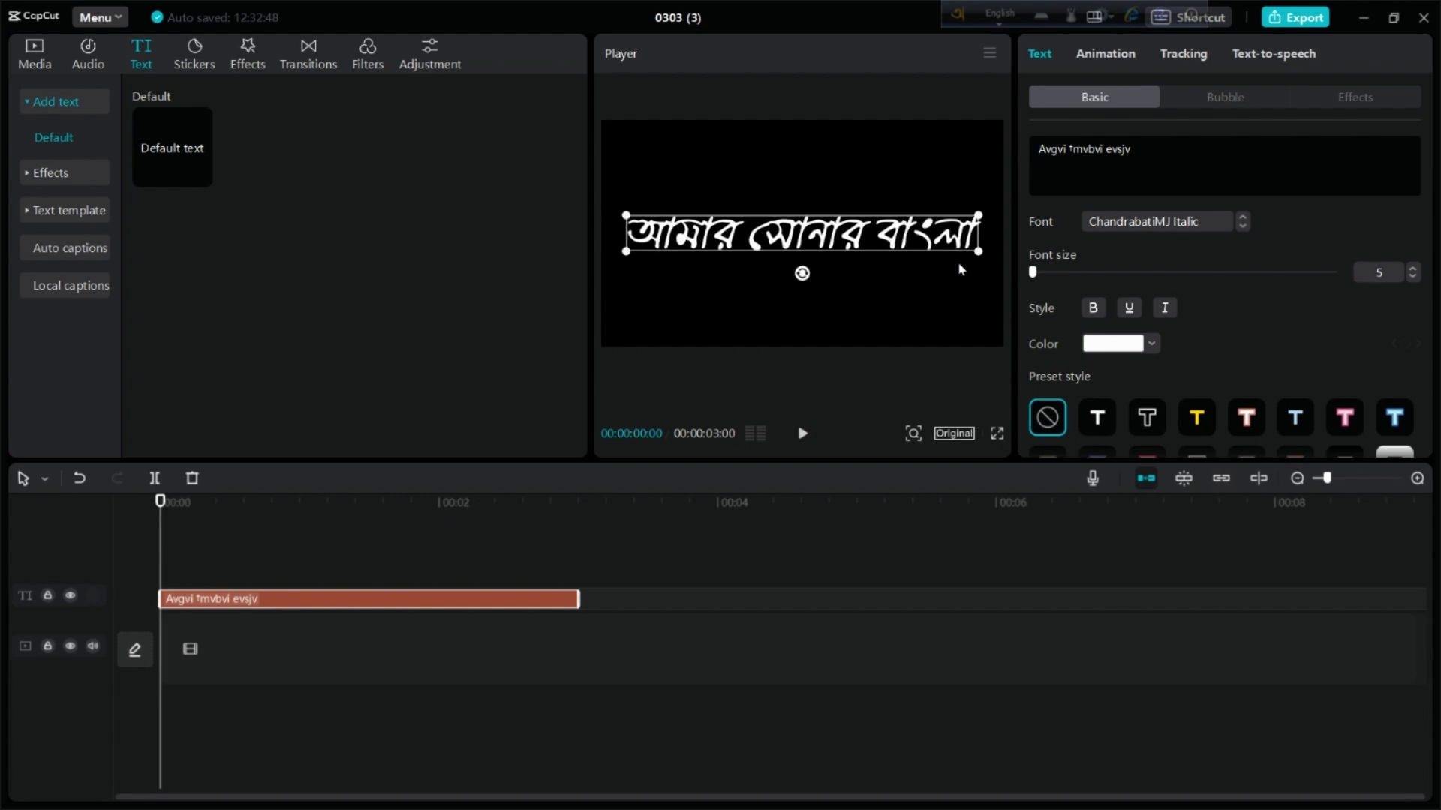